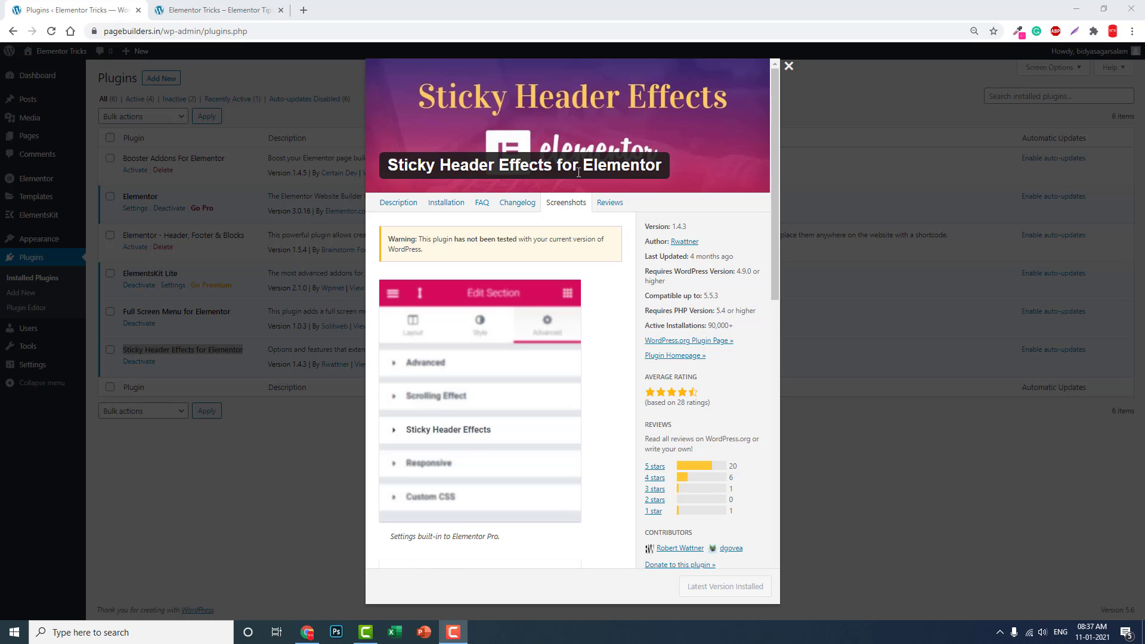
pyautogui.click(214, 10)
pyautogui.scroll(5, 542, 205)
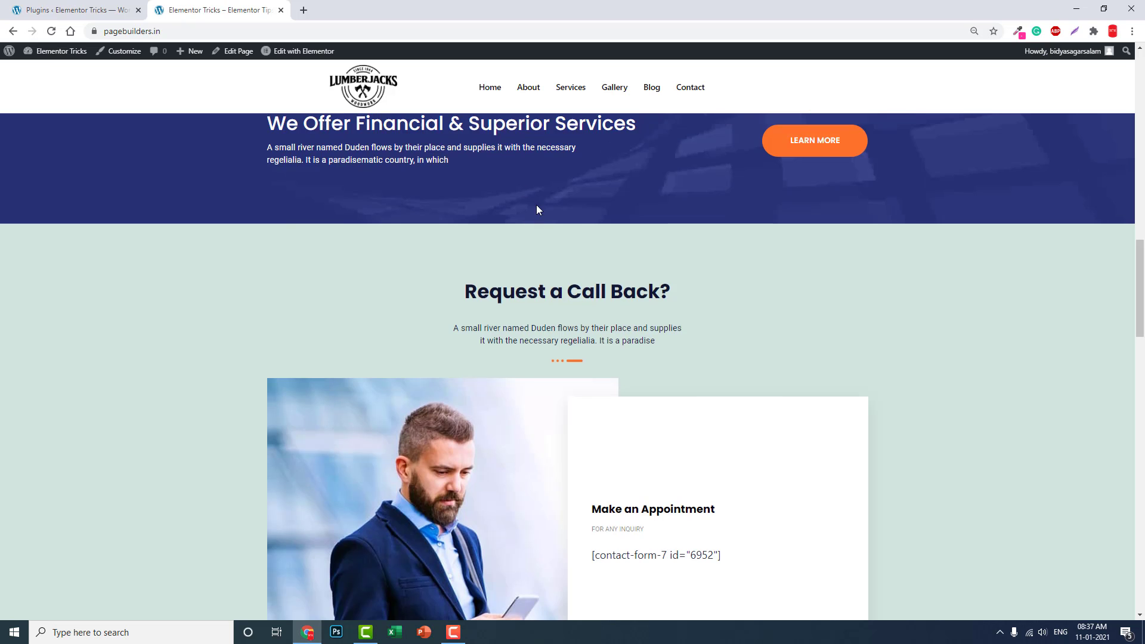
pyautogui.scroll(4, 553, 210)
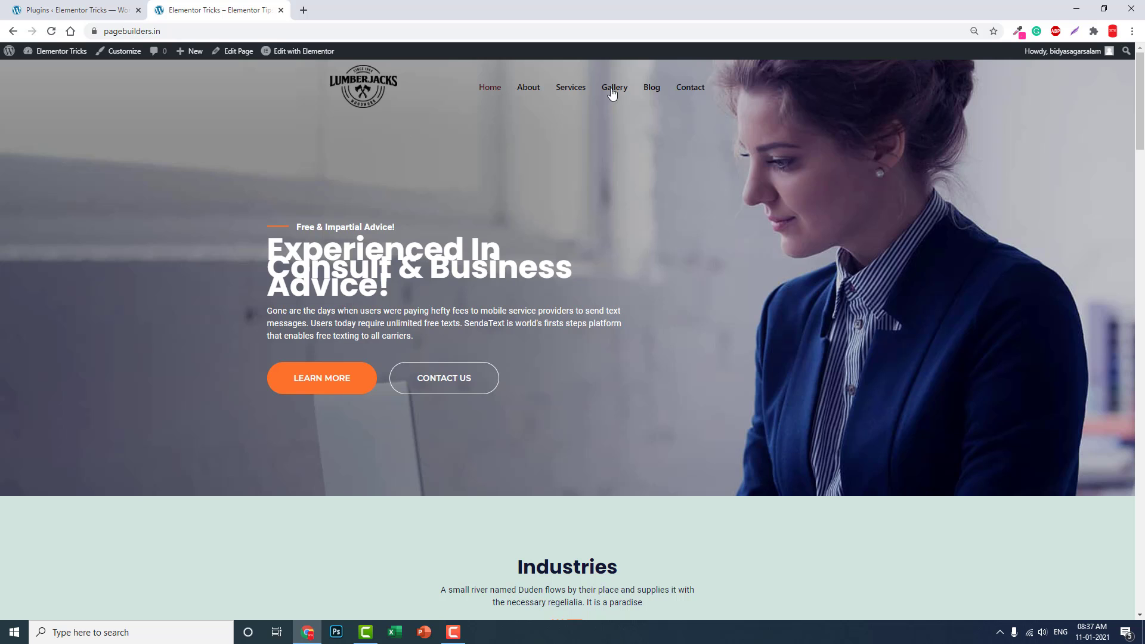
pyautogui.scroll(-7, 711, 119)
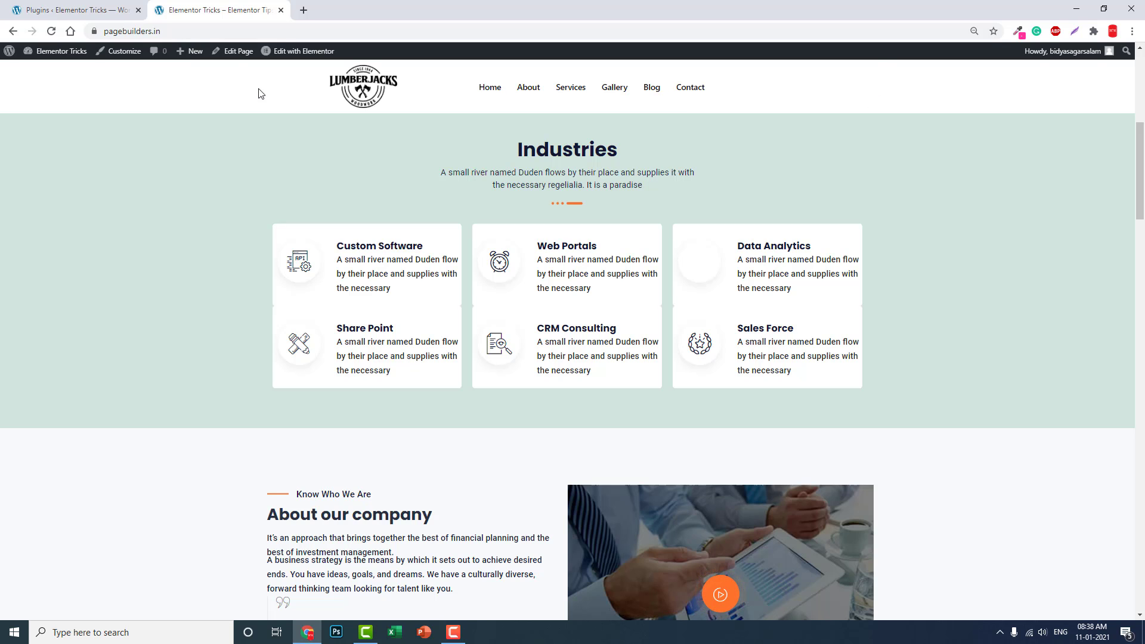
pyautogui.scroll(7, 283, 130)
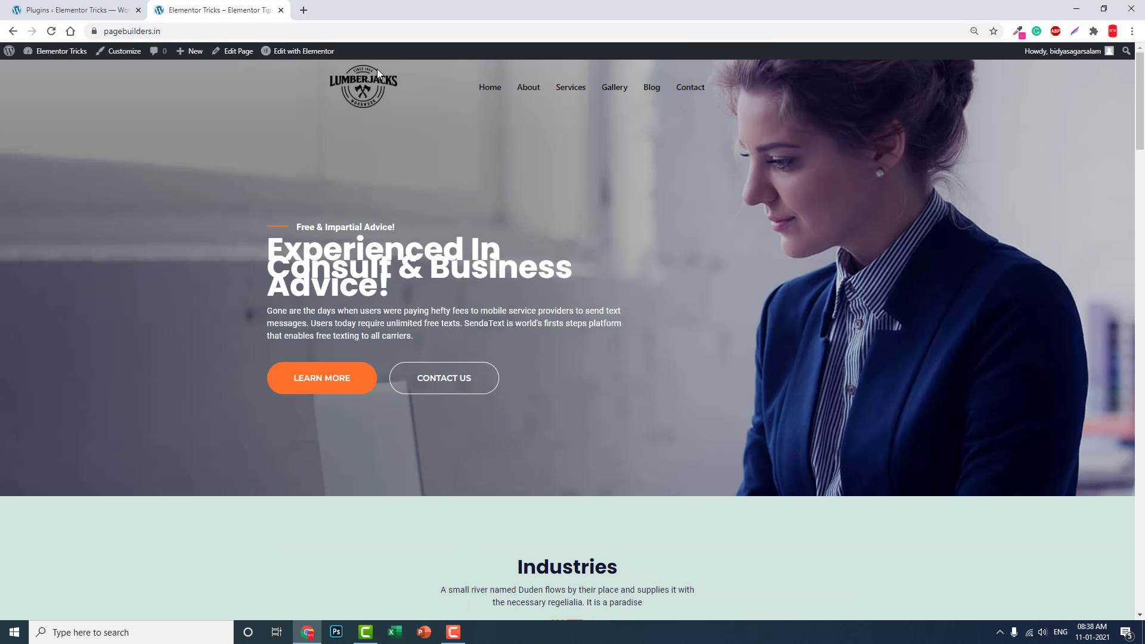
pyautogui.scroll(-4, 387, 95)
pyautogui.scroll(4, 477, 360)
pyautogui.moveTo(747, 90); pyautogui.dragTo(433, 83)
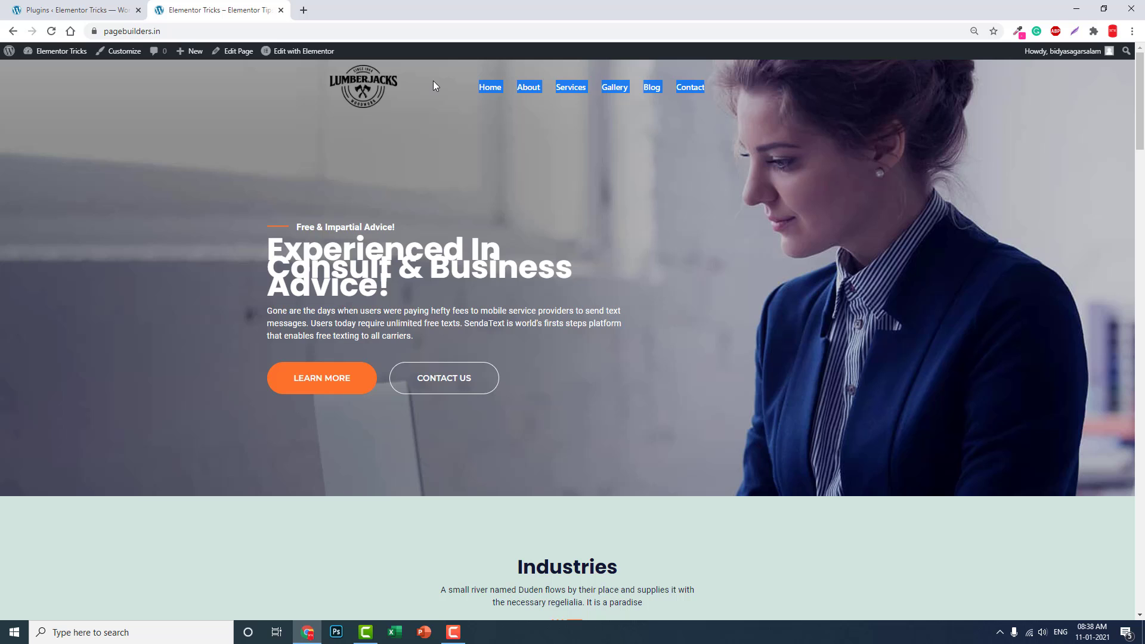
pyautogui.click(89, 8)
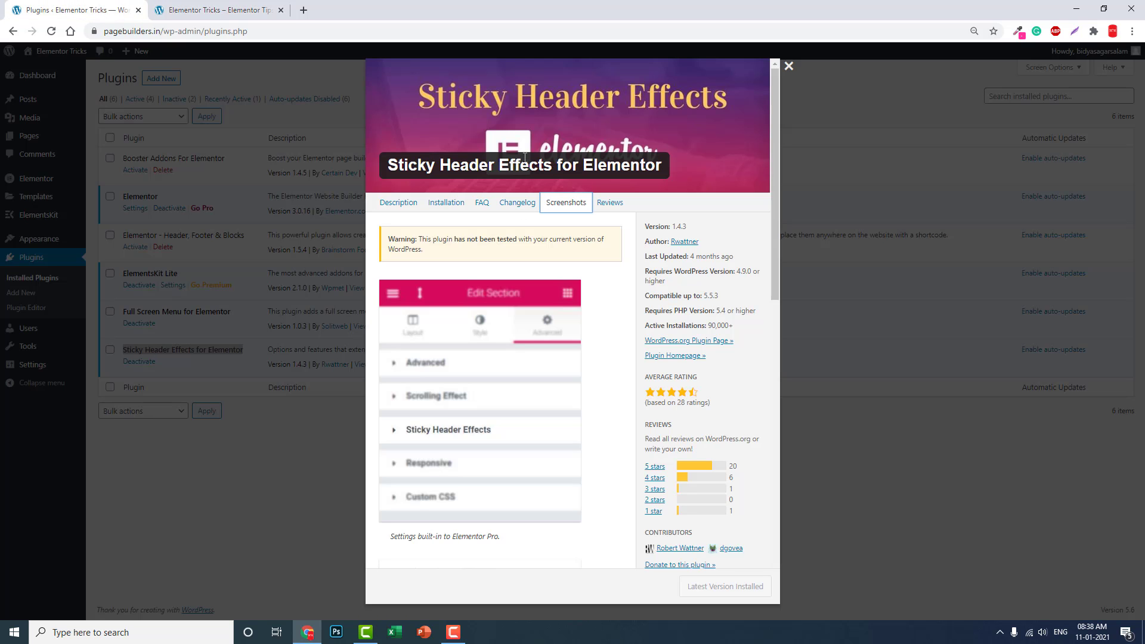
pyautogui.click(271, 9)
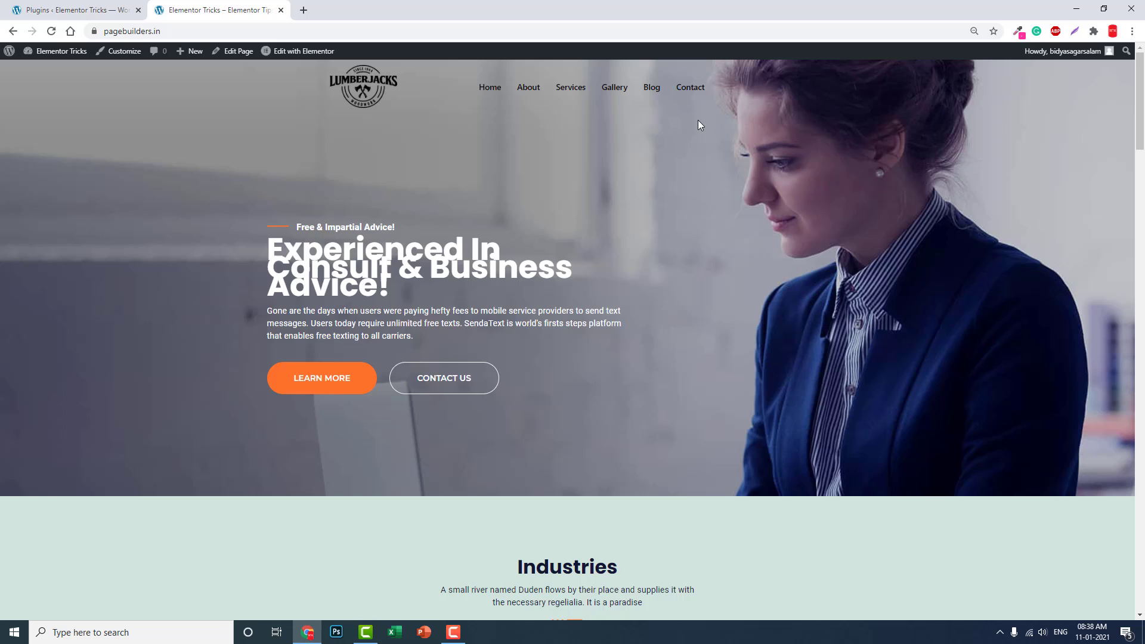
pyautogui.moveTo(747, 81); pyautogui.dragTo(303, 59)
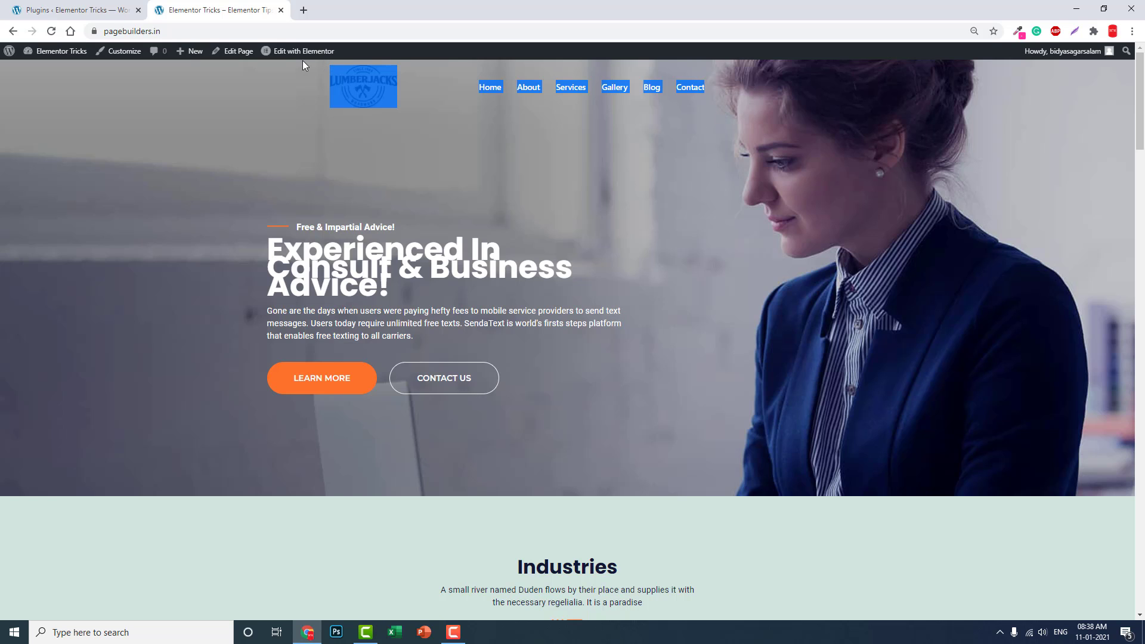
pyautogui.click(446, 101)
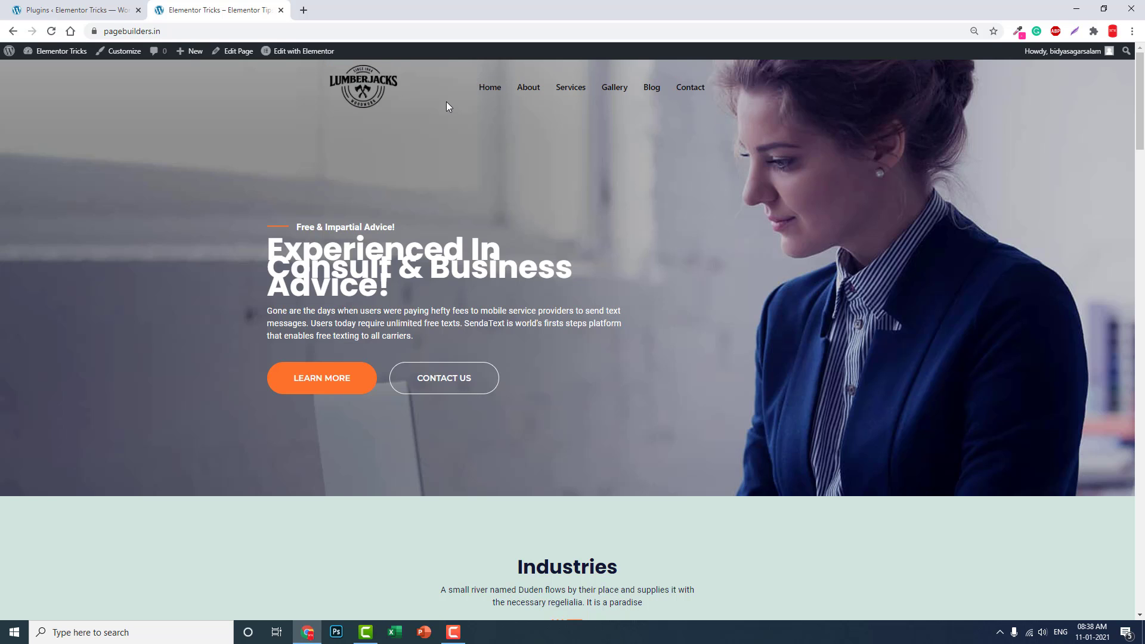
pyautogui.click(98, 9)
pyautogui.click(277, 17)
pyautogui.scroll(-5, 464, 118)
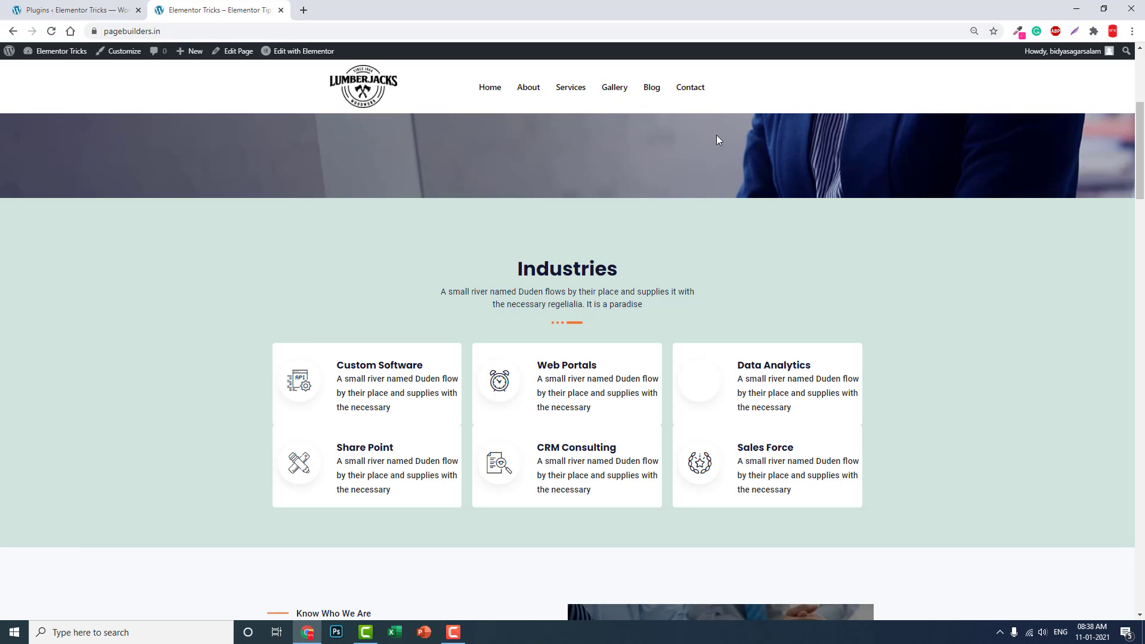
pyautogui.scroll(-5, 714, 111)
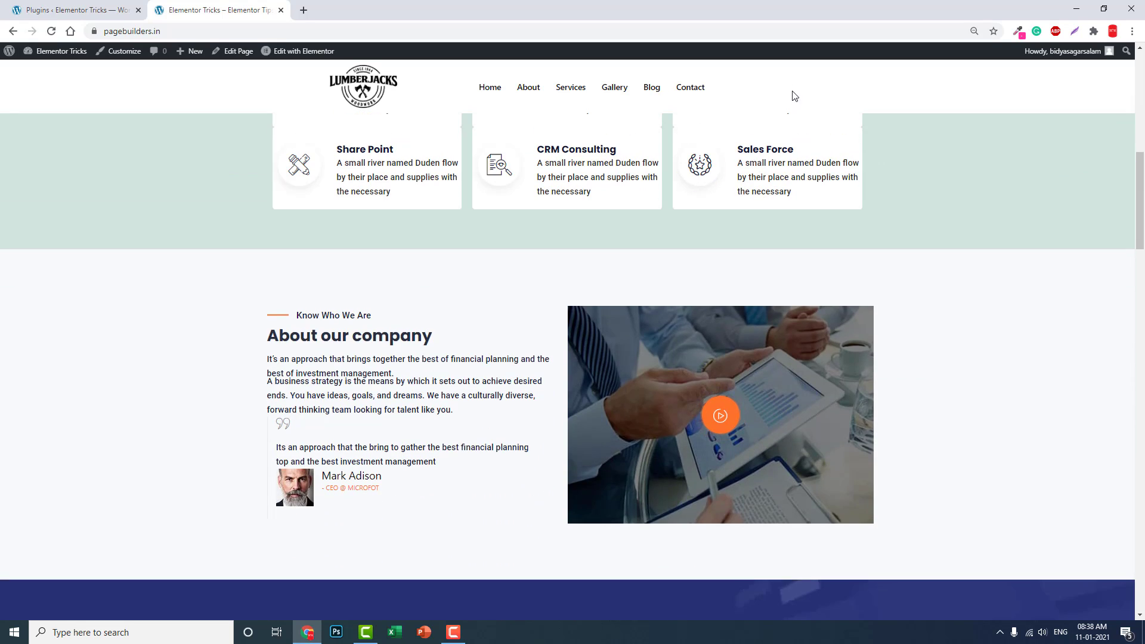
pyautogui.scroll(-5, 969, 195)
pyautogui.scroll(-3, 969, 195)
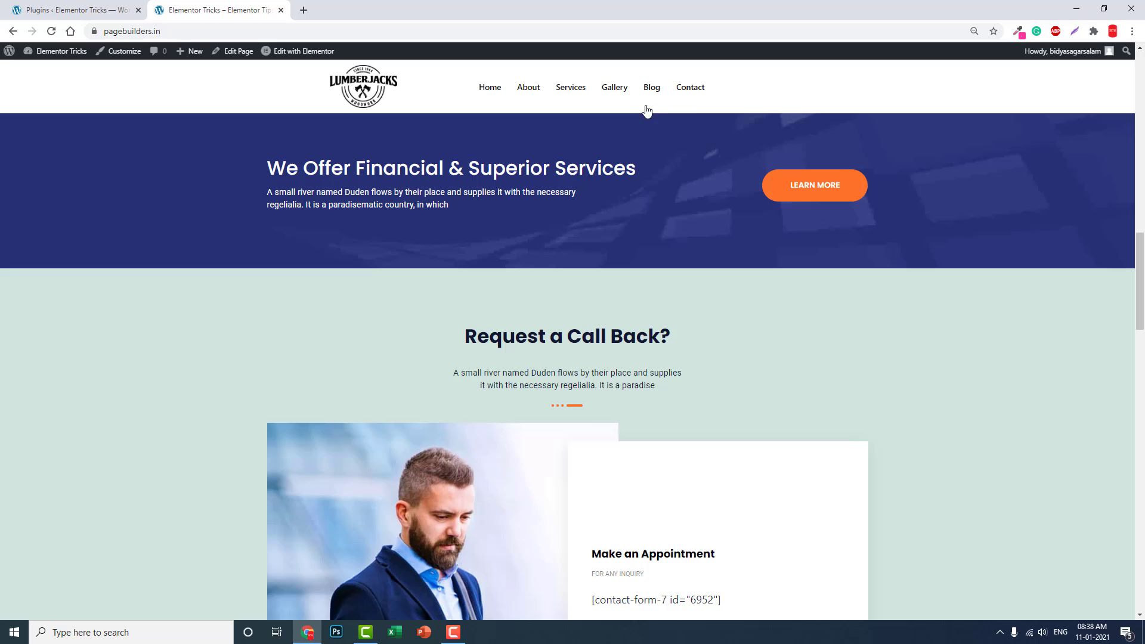
pyautogui.scroll(3, 852, 399)
pyautogui.scroll(6, 852, 399)
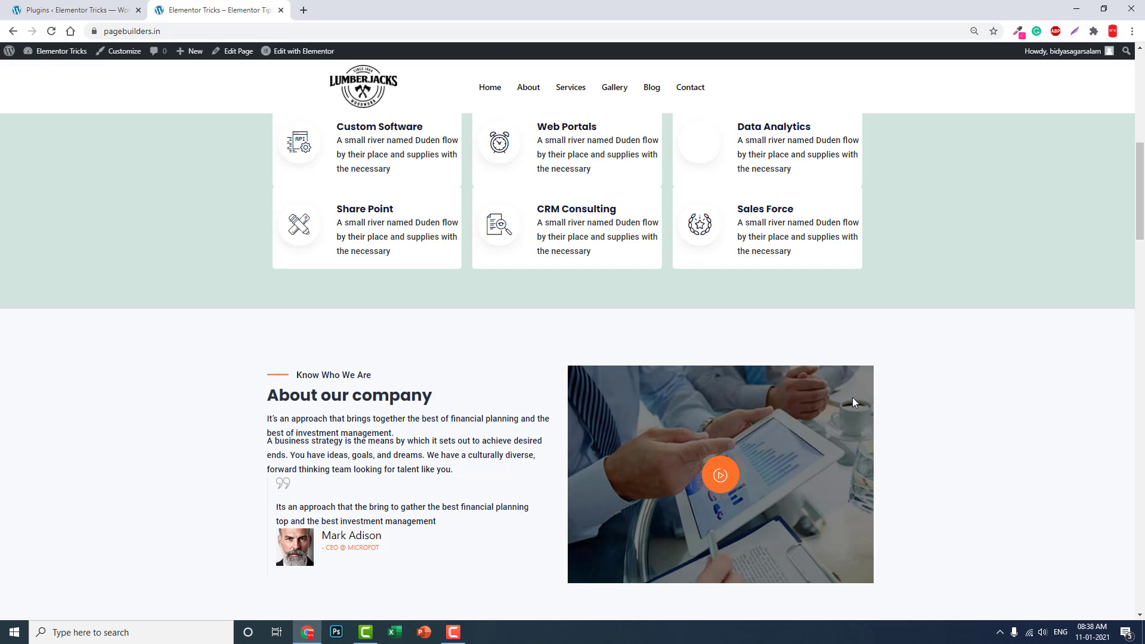
pyautogui.click(106, 6)
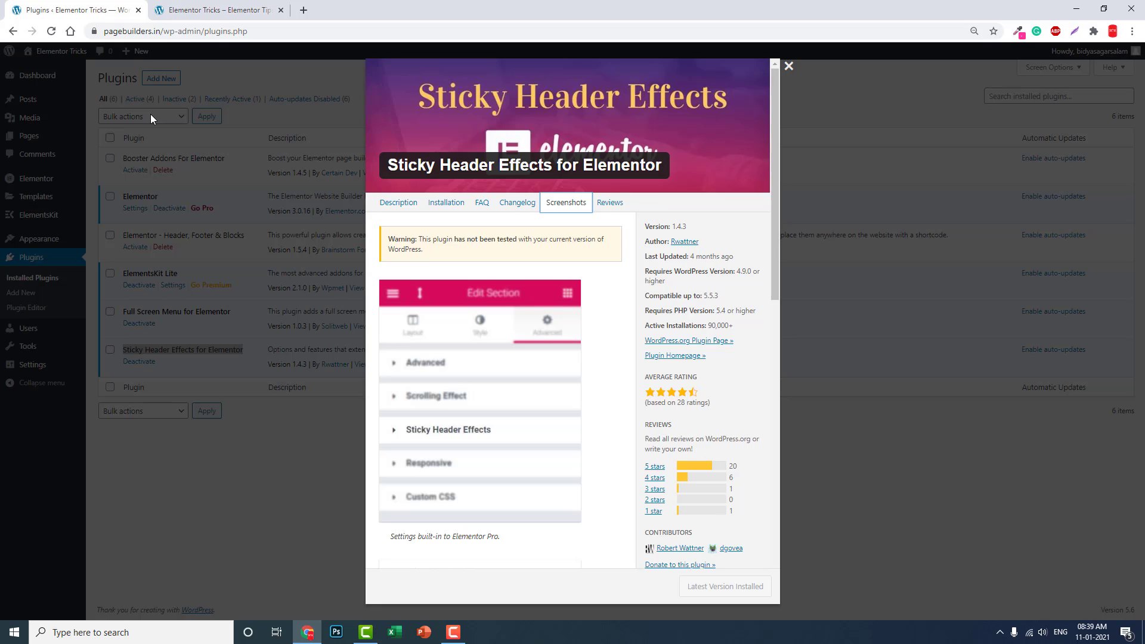
# Step: Browse the Sticky Header Effects plugin details and glance at the live site
pyautogui.scroll(-2, 617, 147)
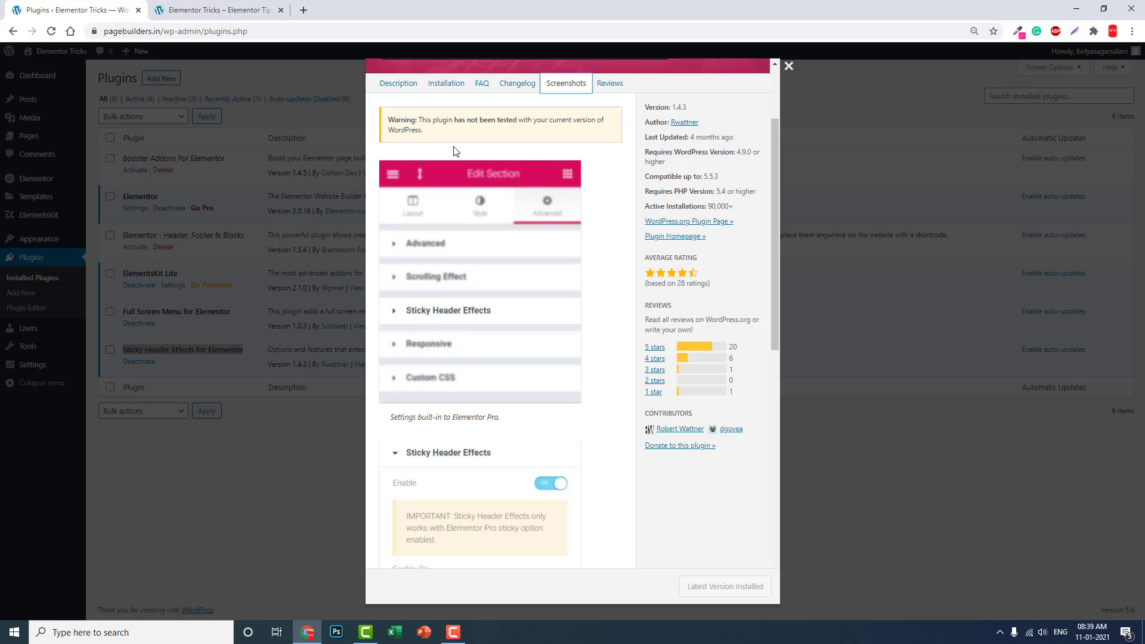
pyautogui.click(176, 10)
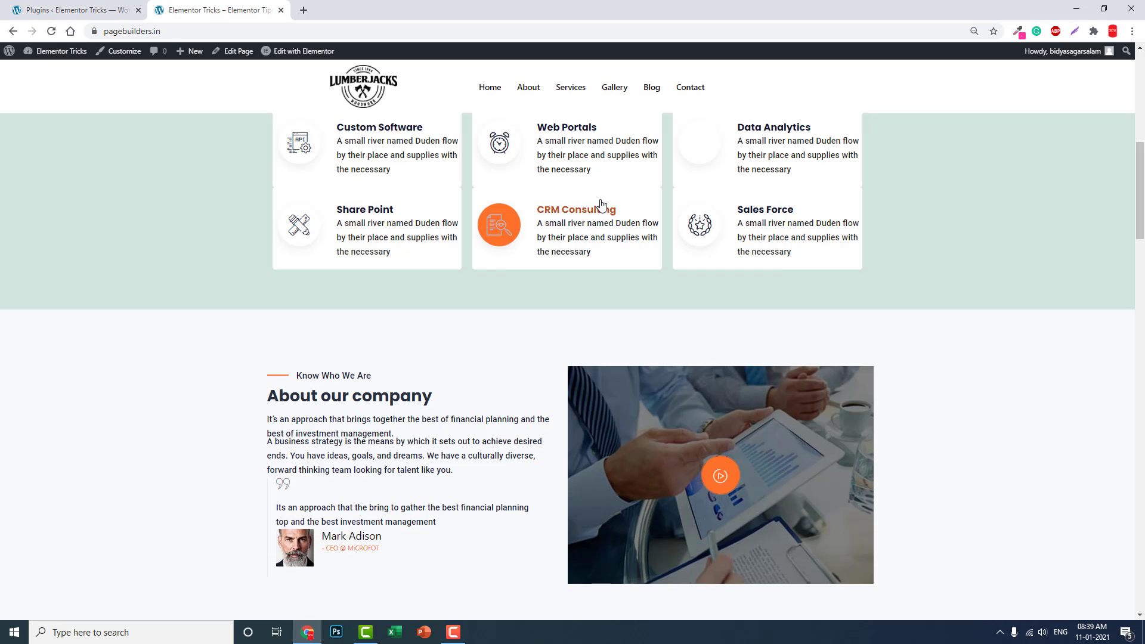
pyautogui.scroll(8, 600, 205)
pyautogui.scroll(-15, 594, 195)
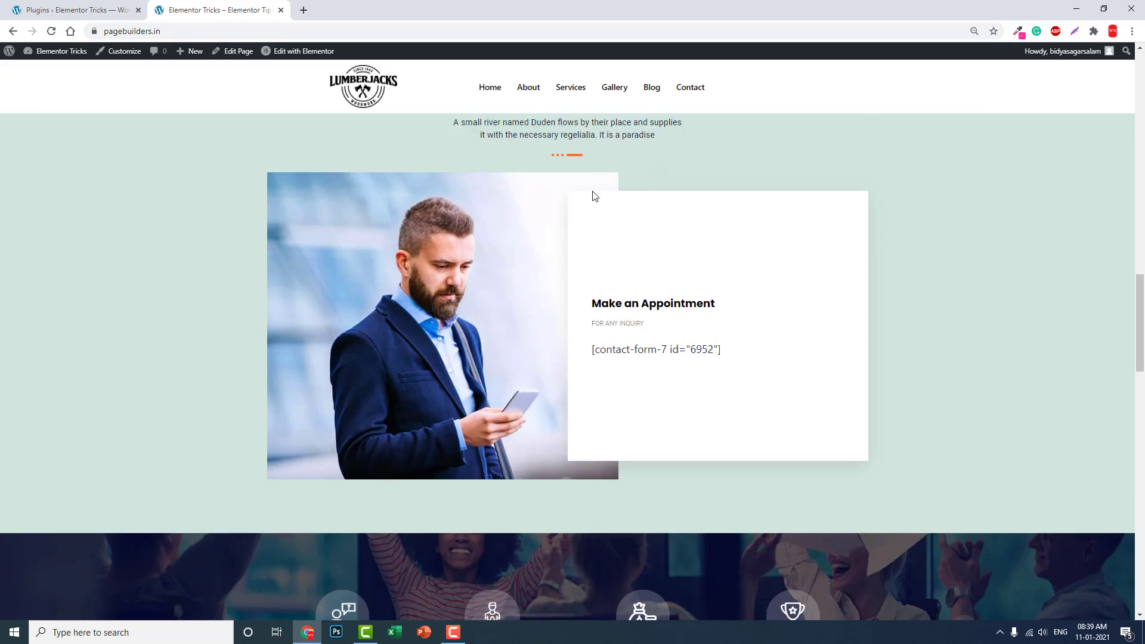
pyautogui.scroll(-5, 593, 195)
# Step: Return to the plugin's screenshots and settings, then close the details modal
pyautogui.click(110, 10)
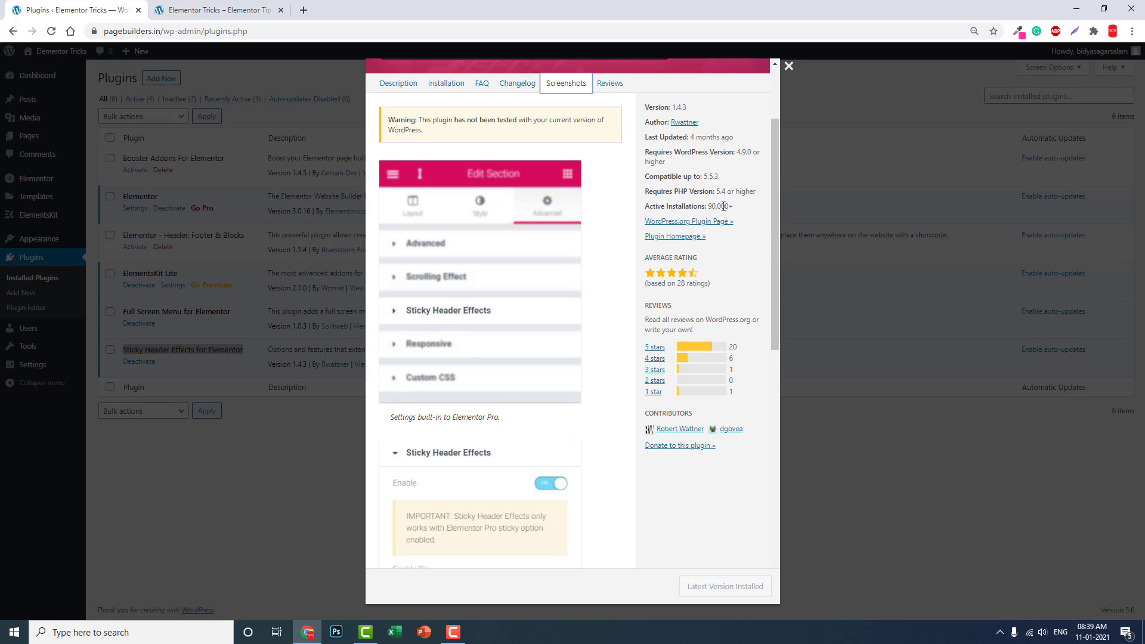
pyautogui.scroll(-10, 503, 402)
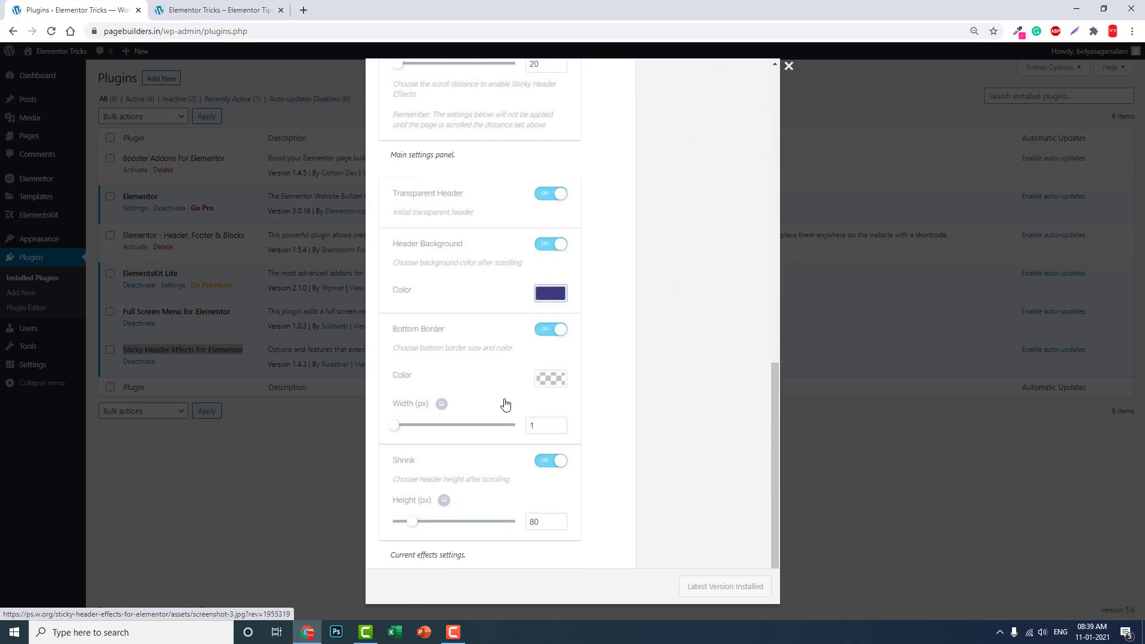
pyautogui.scroll(10, 505, 405)
pyautogui.click(788, 66)
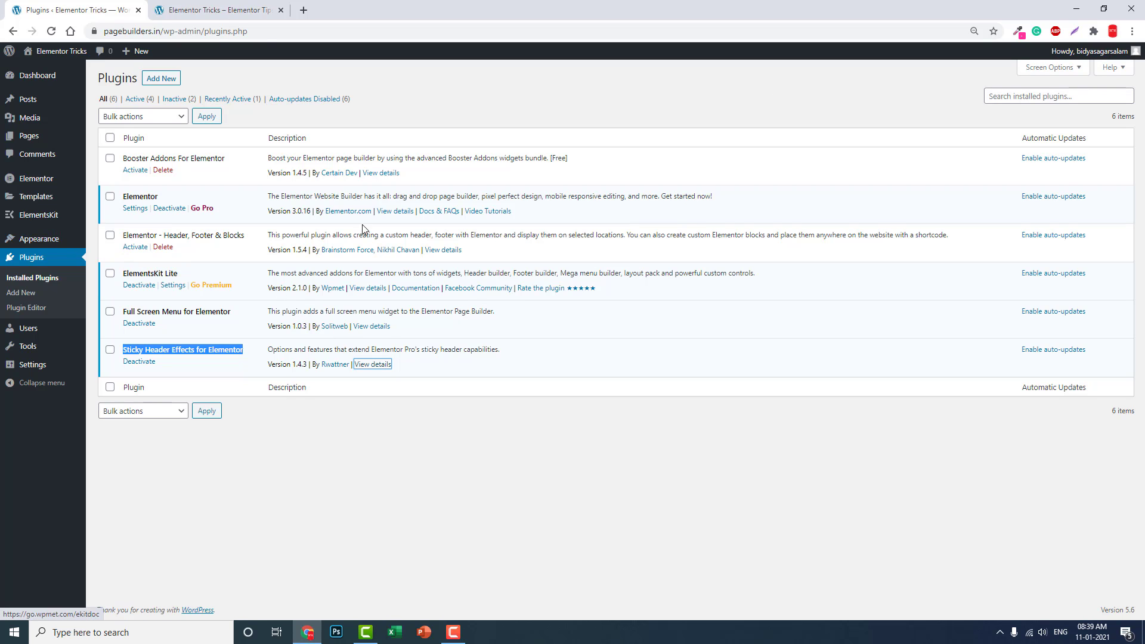
# Step: After a look at the live site, open ElementsKit's Header 2 template with Elementor
pyautogui.click(210, 10)
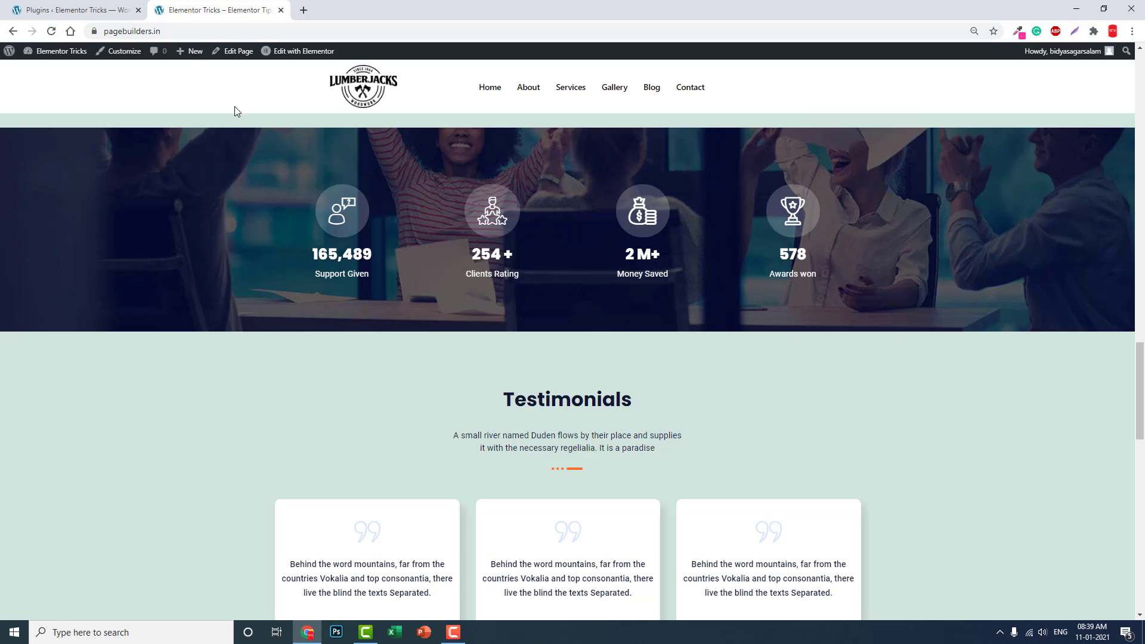
pyautogui.scroll(-5, 472, 111)
pyautogui.click(60, 11)
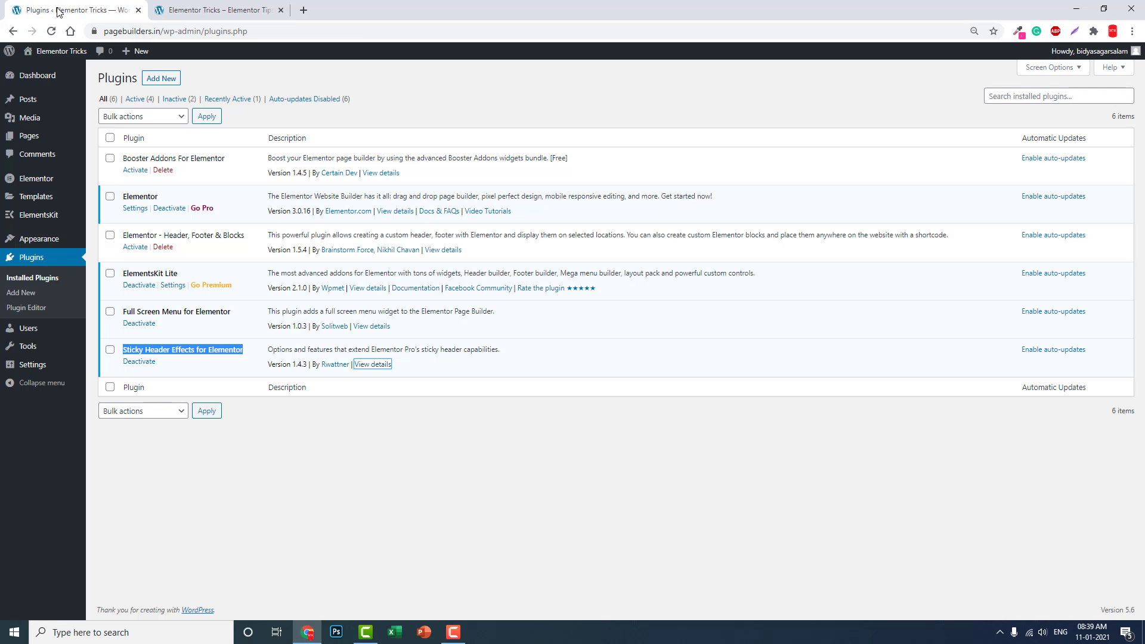
pyautogui.moveTo(39, 219)
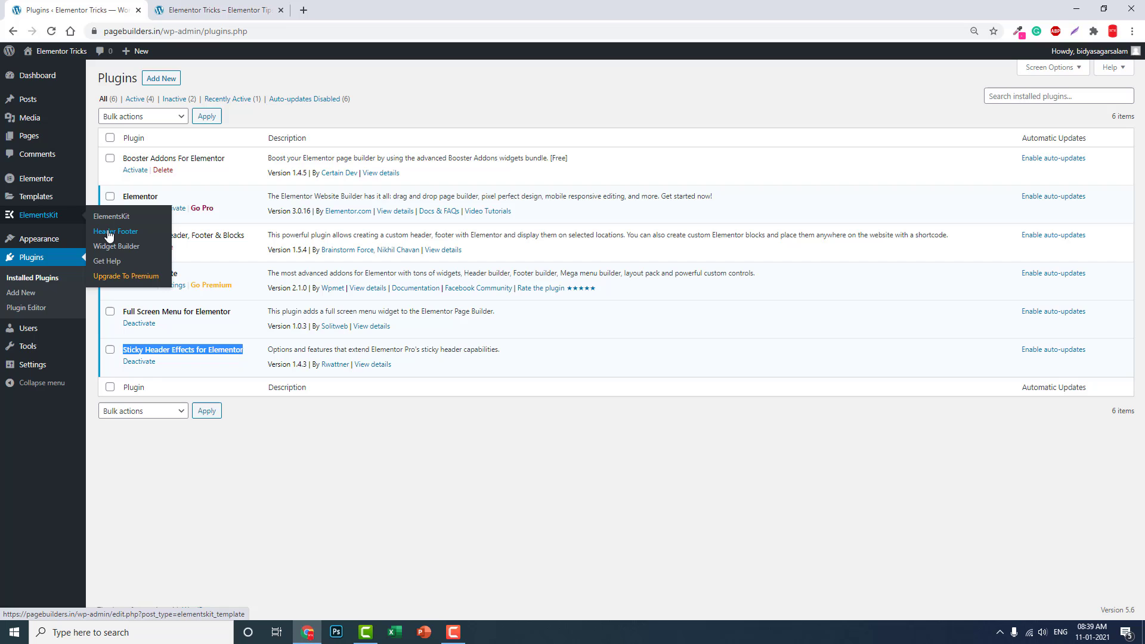
pyautogui.click(109, 233)
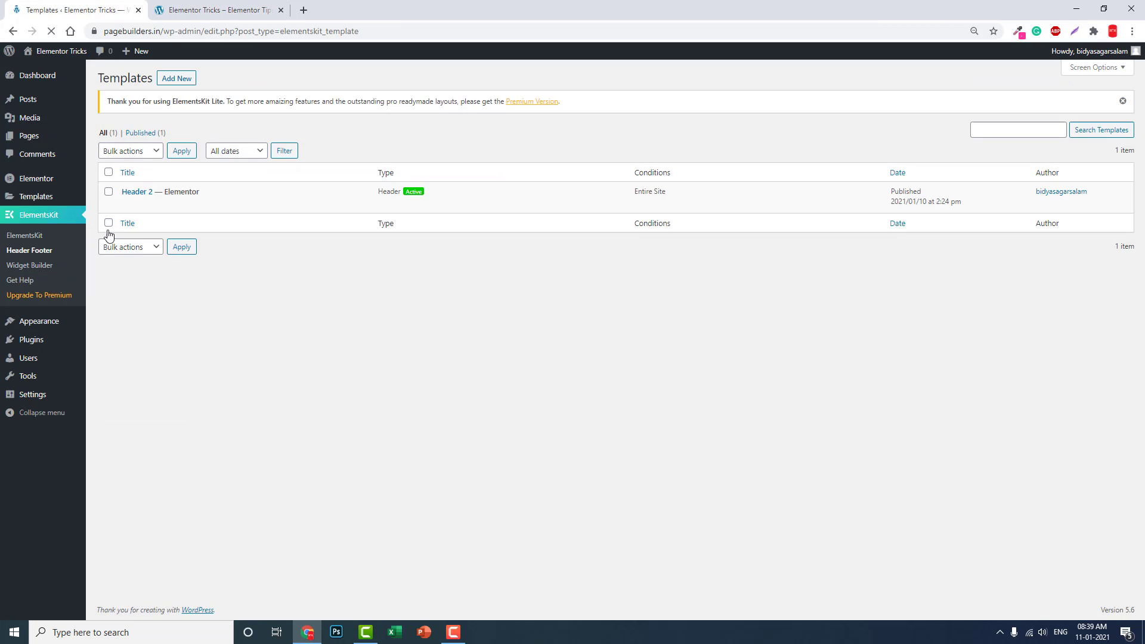
pyautogui.click(232, 238)
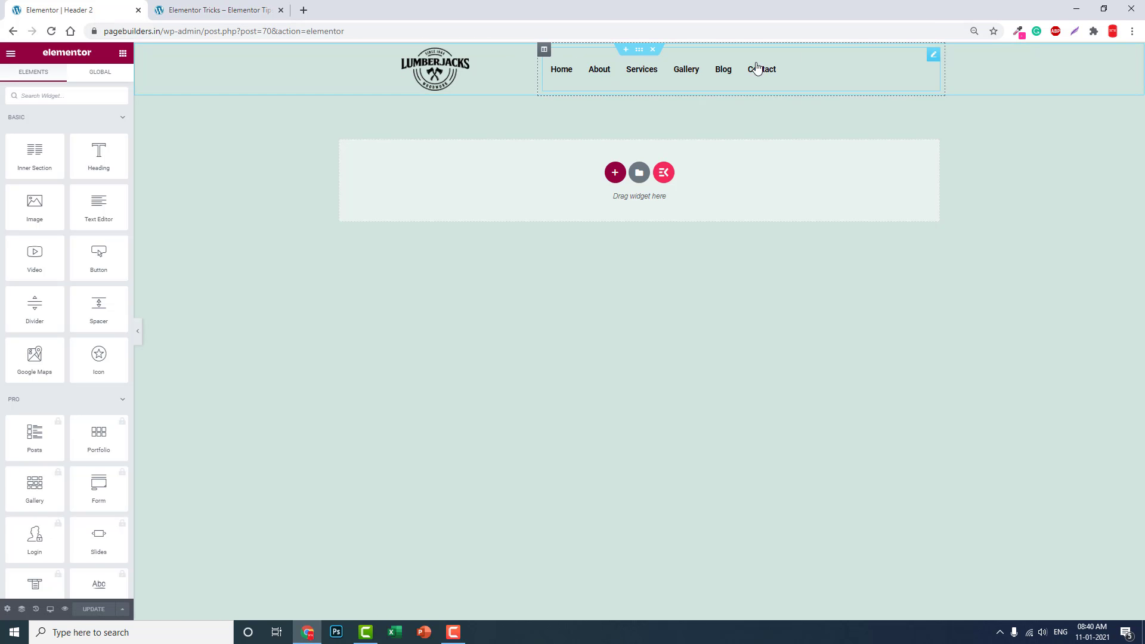
# Step: Add a new three-column section above the logo-and-menu header
pyautogui.click(640, 50)
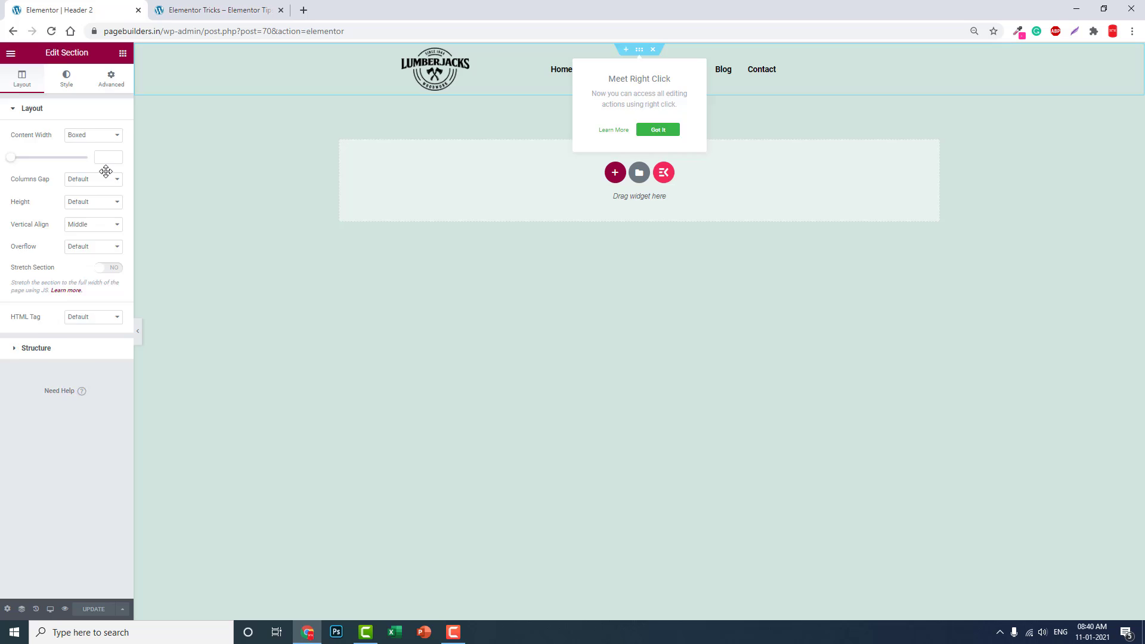
pyautogui.press('Escape')
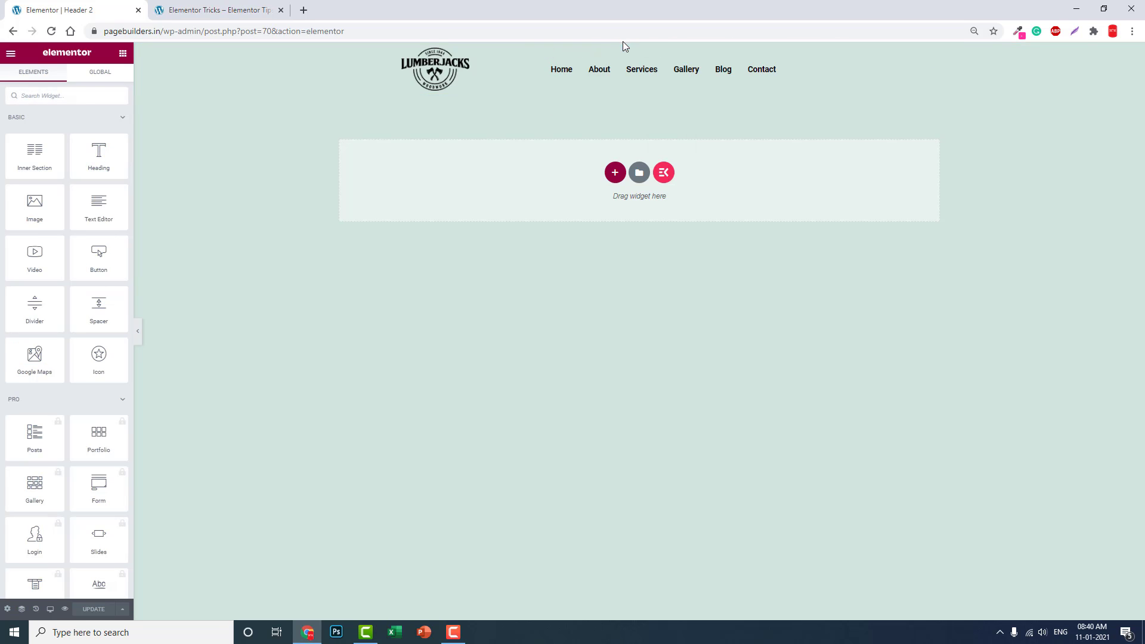
pyautogui.click(627, 49)
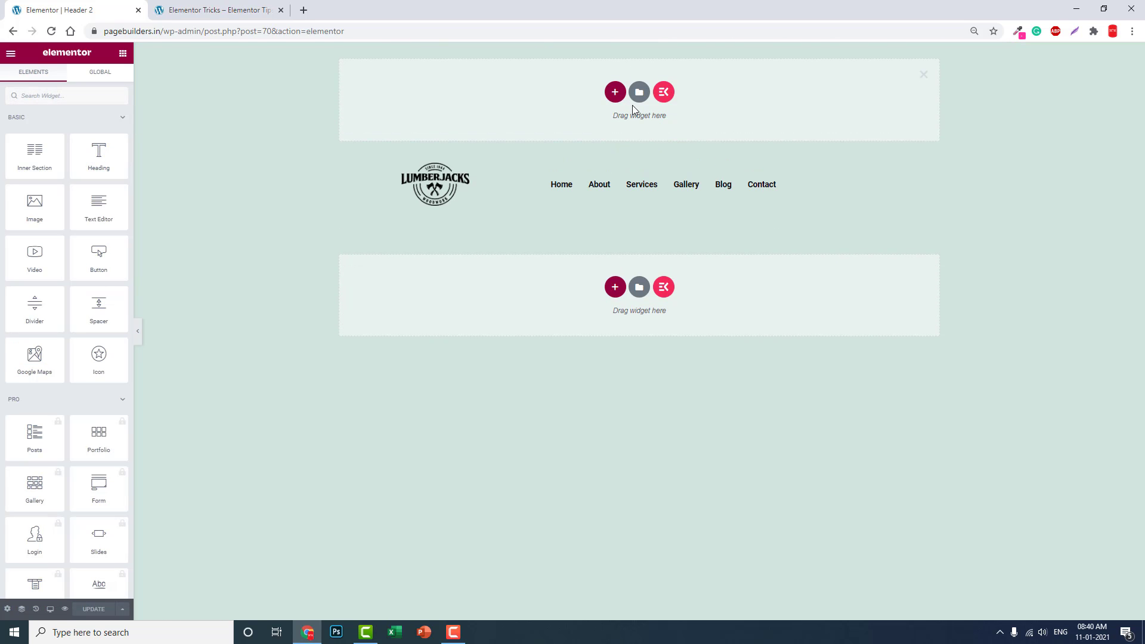
pyautogui.click(615, 93)
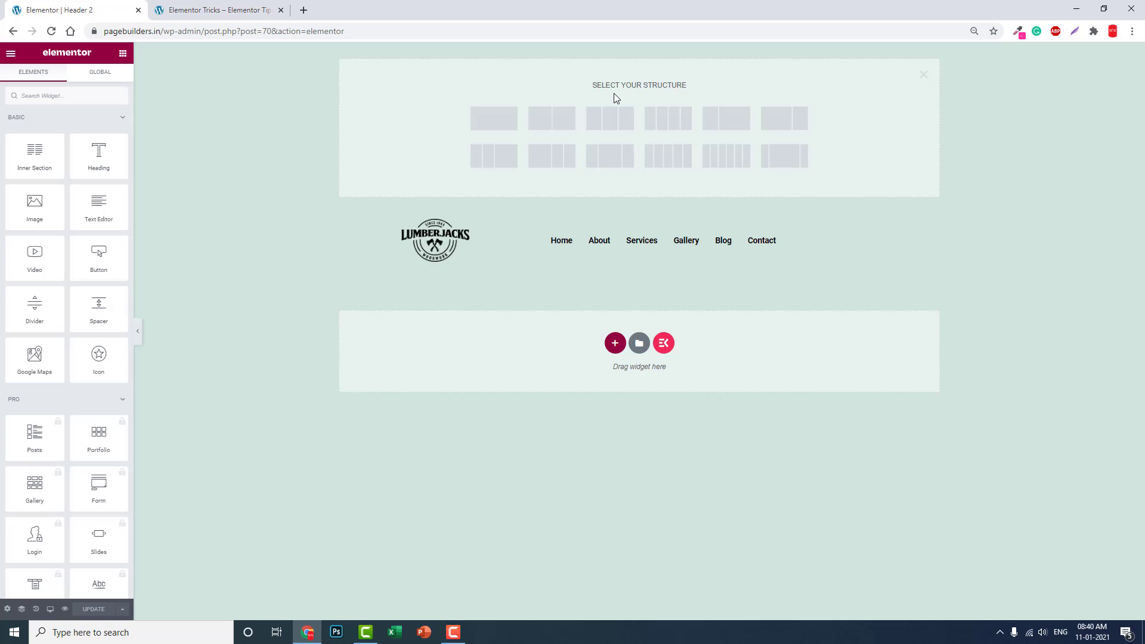
pyautogui.click(625, 122)
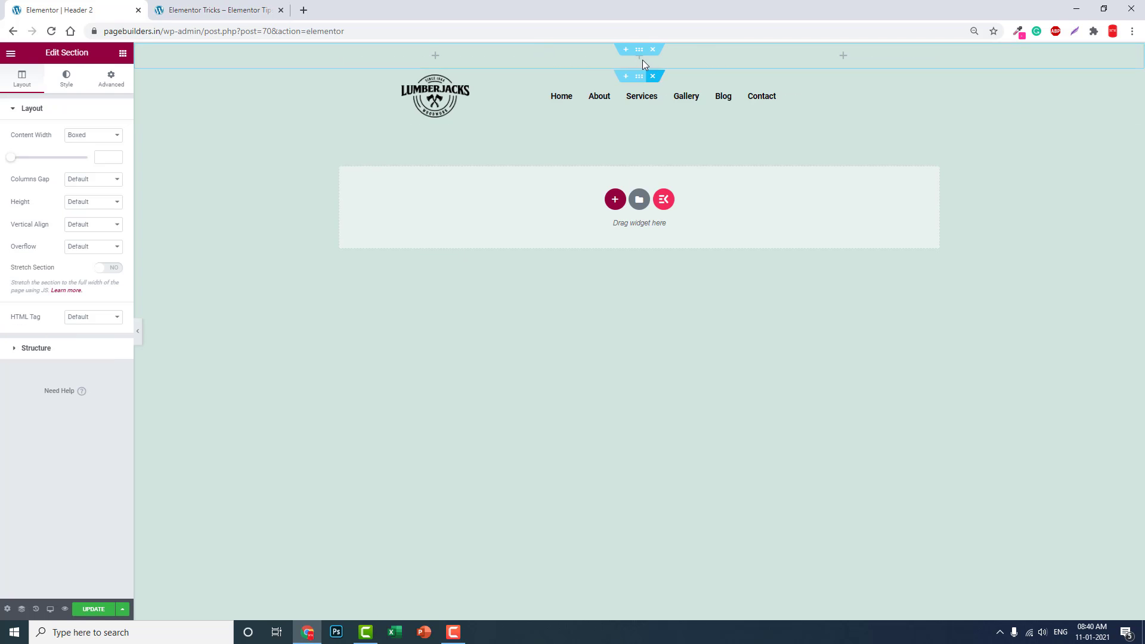
# Step: Give the new top section a Classic dark grey background colour
pyautogui.click(636, 53)
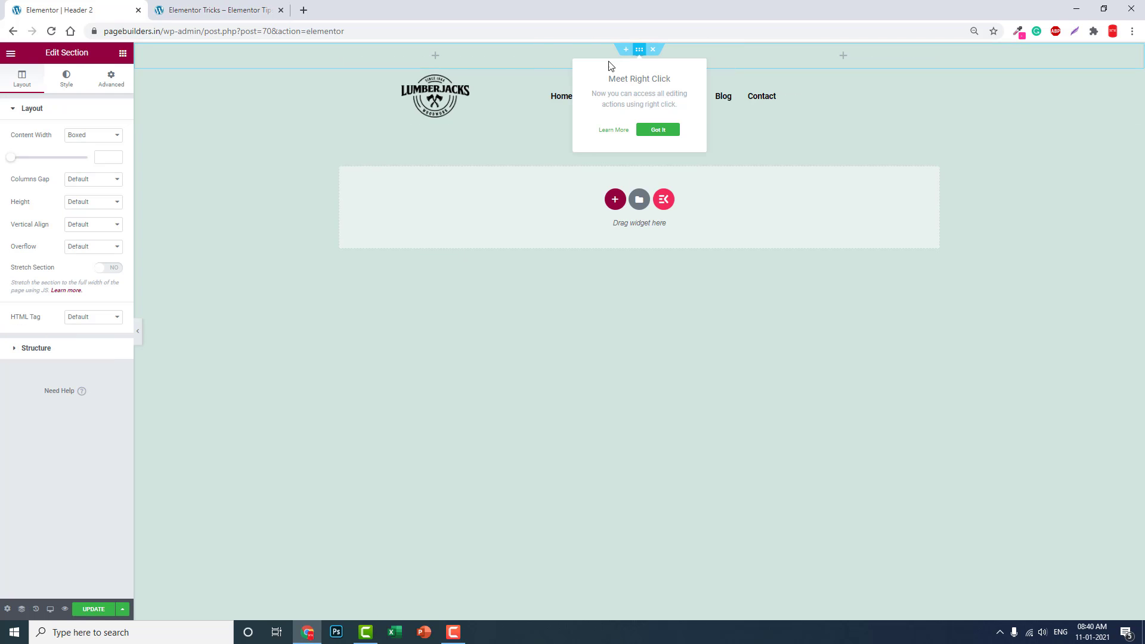
pyautogui.click(67, 81)
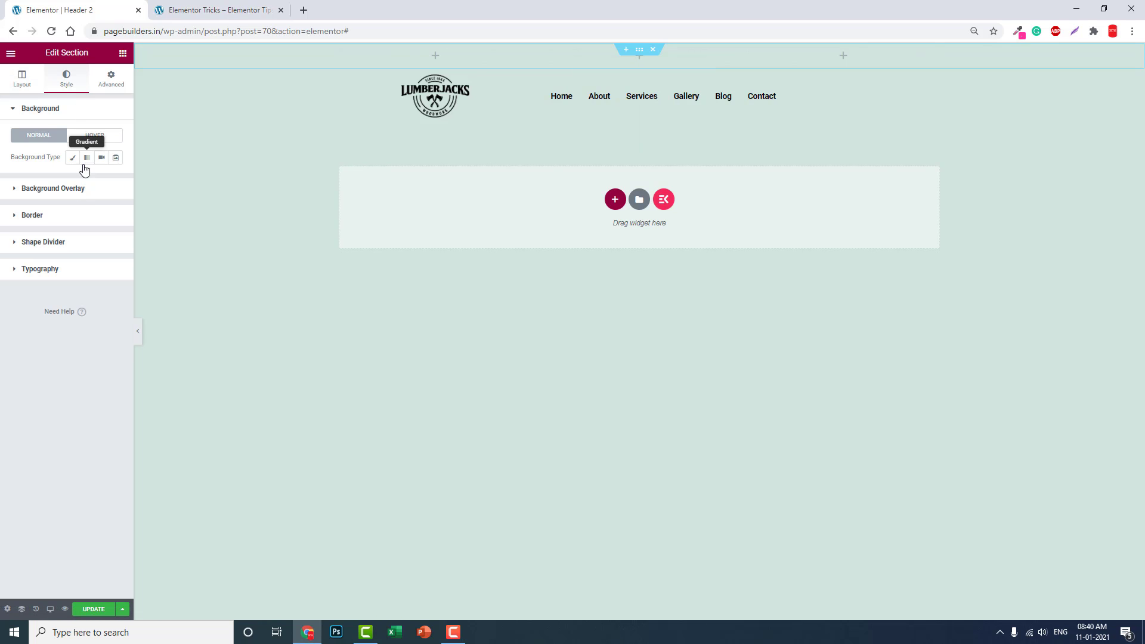
pyautogui.click(73, 157)
pyautogui.click(115, 180)
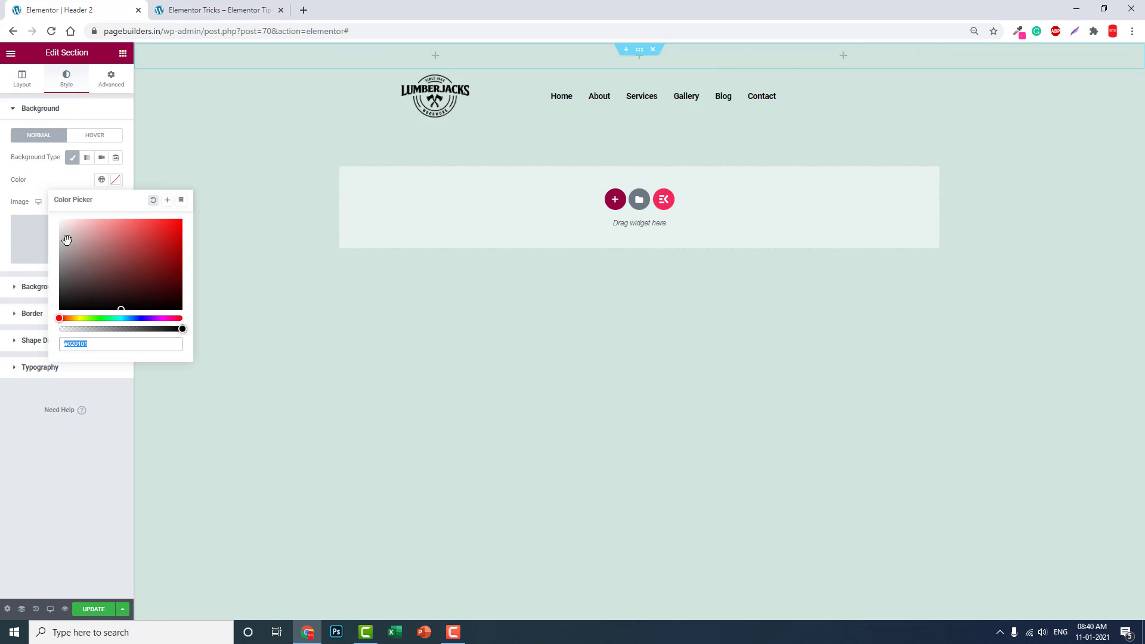
pyautogui.moveTo(67, 239); pyautogui.dragTo(58, 280)
pyautogui.click(46, 467)
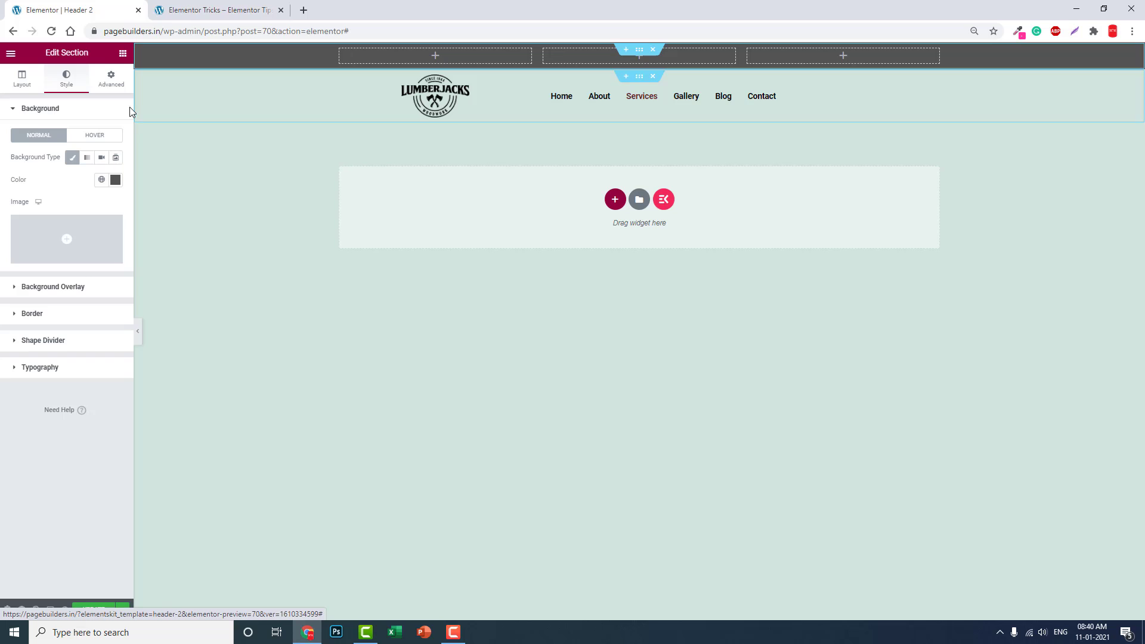
# Step: Place a Text Editor in the first column reading 'Call us :' with the phone number
pyautogui.click(122, 52)
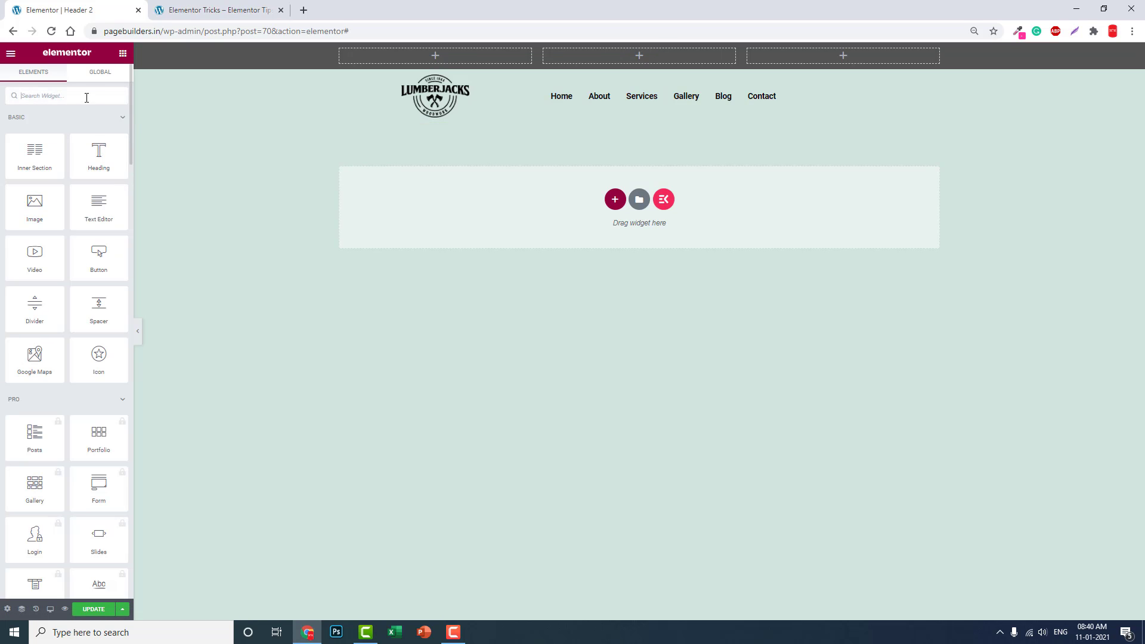
pyautogui.moveTo(98, 205); pyautogui.dragTo(374, 72)
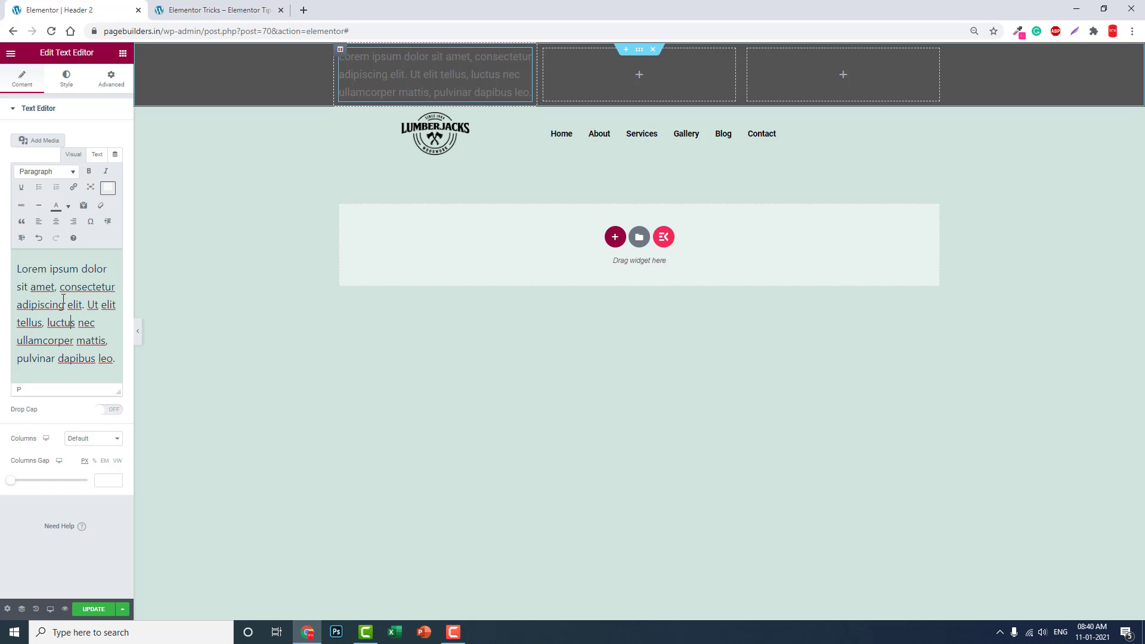
pyautogui.hotkey('ctrl', 'a')
pyautogui.press('BackSpace')
pyautogui.write('Ca')
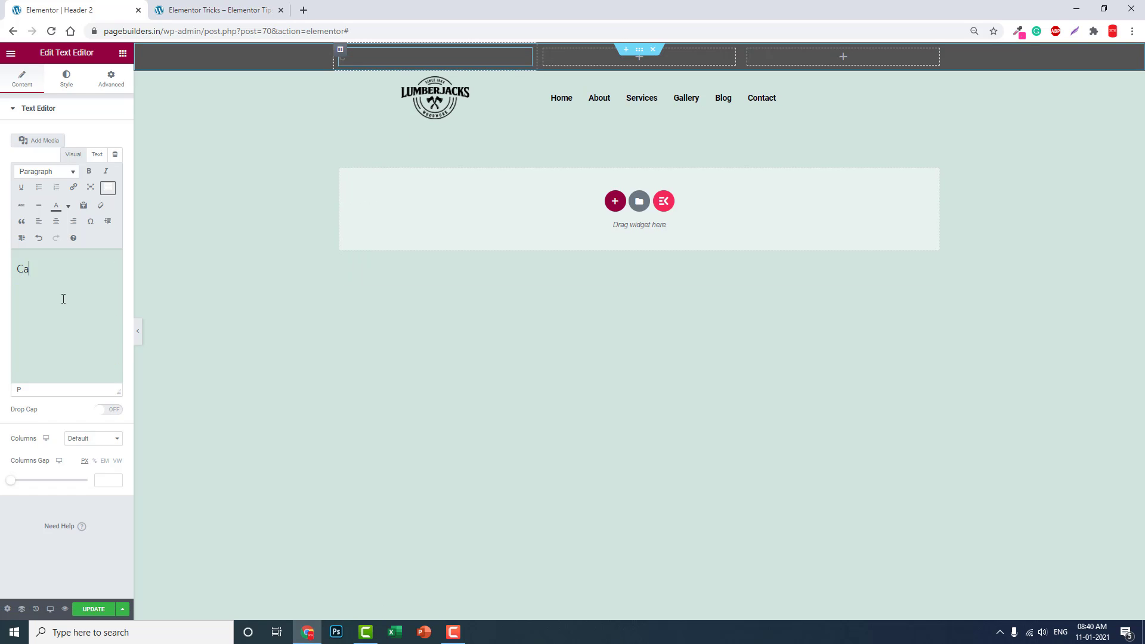
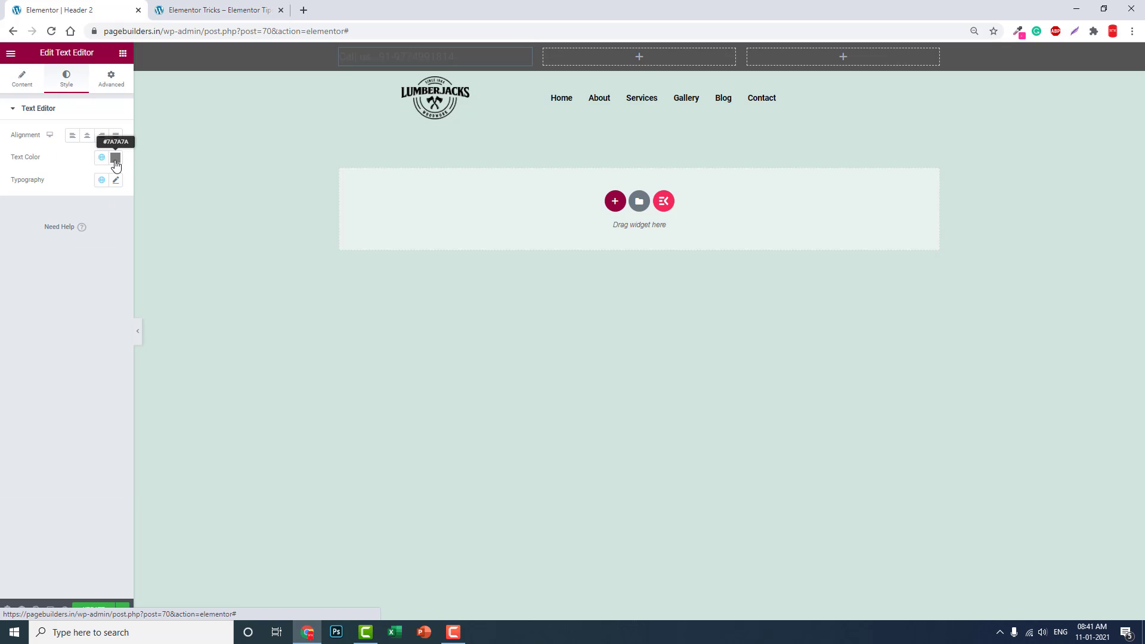
# Step: Make the phone text white and copy the text block for the right column
pyautogui.click(113, 158)
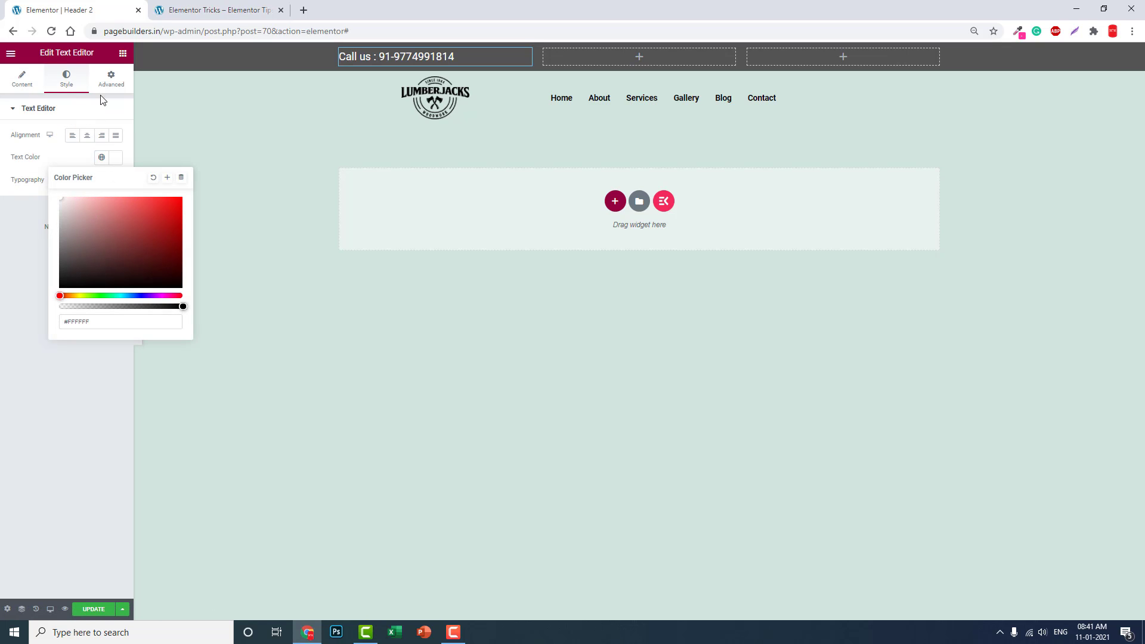
pyautogui.click(124, 68)
pyautogui.click(503, 62)
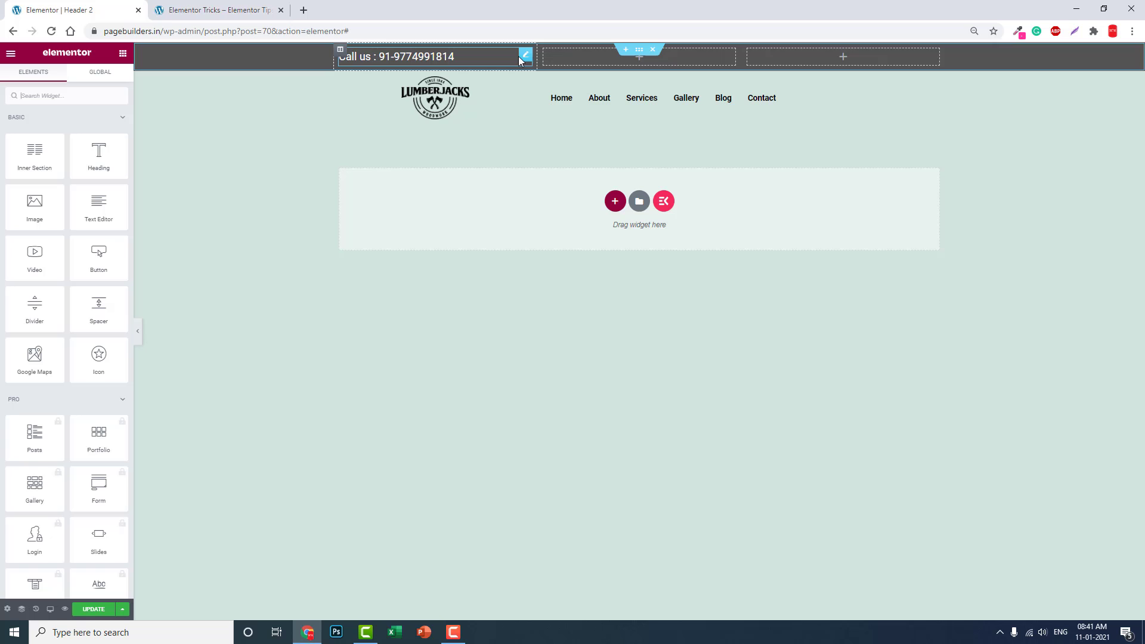
pyautogui.rightClick(527, 59)
pyautogui.click(553, 101)
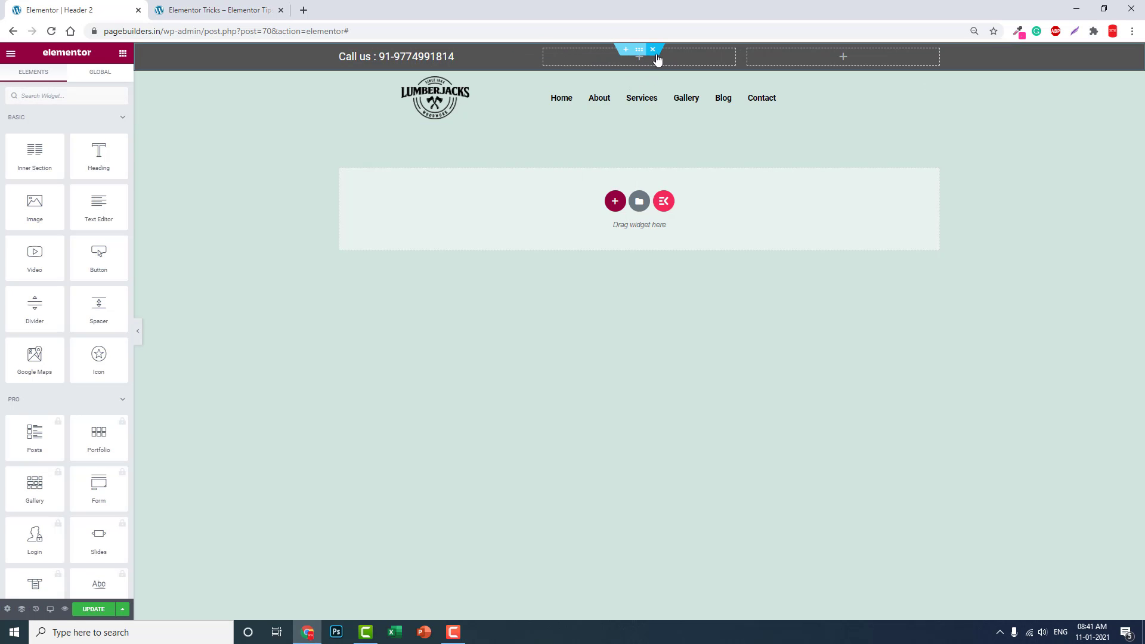
pyautogui.rightClick(658, 58)
# Step: Paste the text block into the third column, change it to 'eMail:' plus the contact's address, and update
pyautogui.click(686, 114)
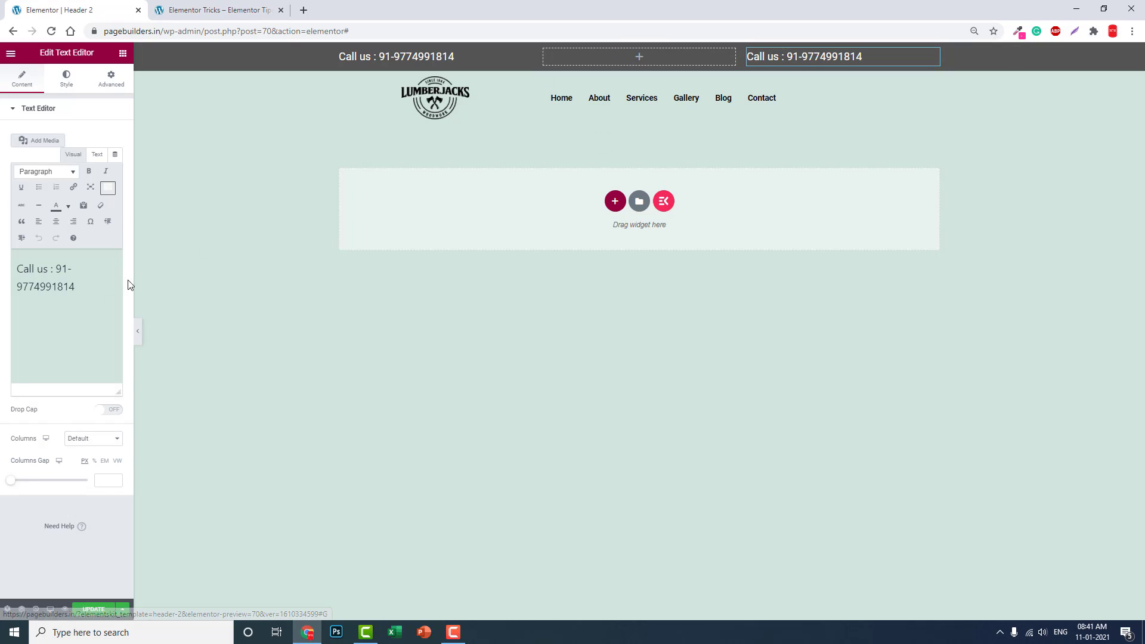
pyautogui.hotkey('ctrl', 'a')
pyautogui.write('eM')
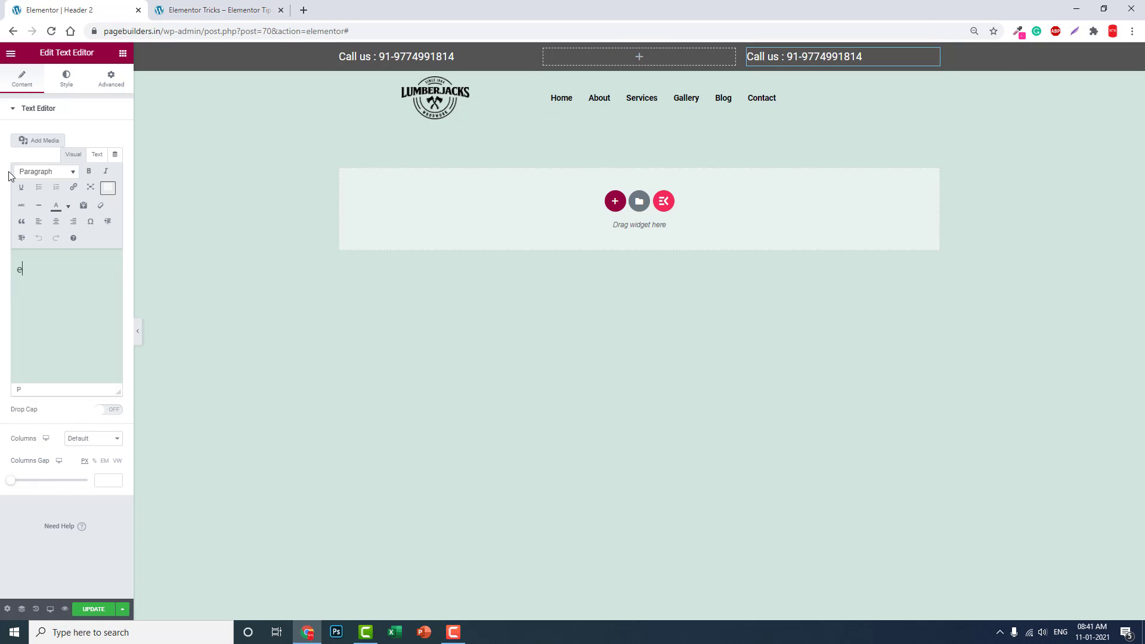
pyautogui.press('BackSpace')
pyautogui.write('Me')
pyautogui.press('BackSpace')
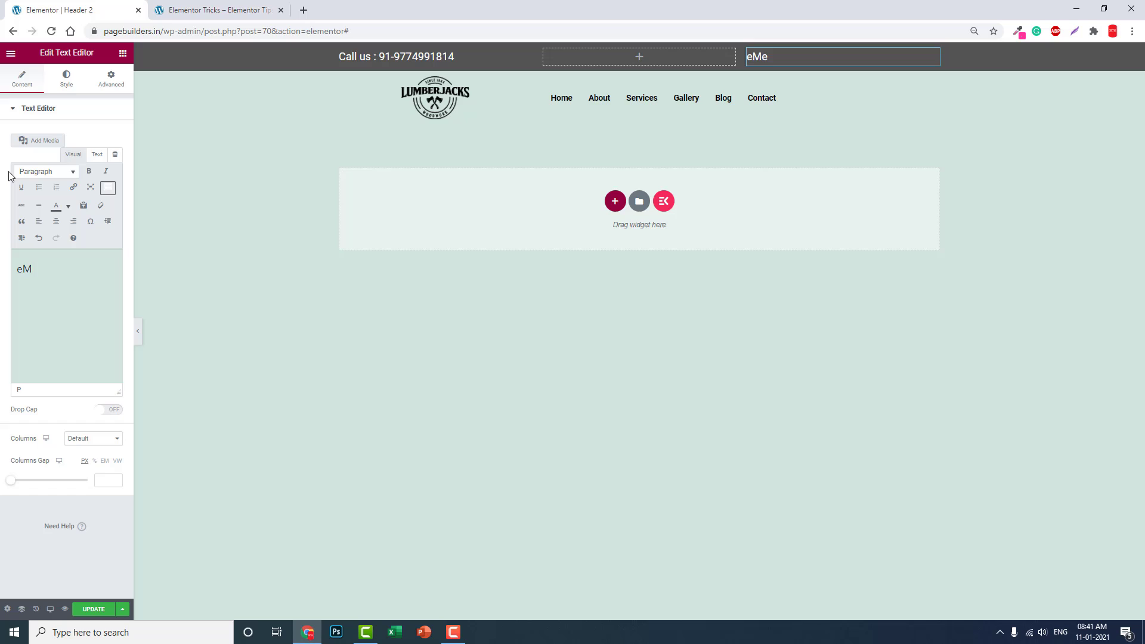
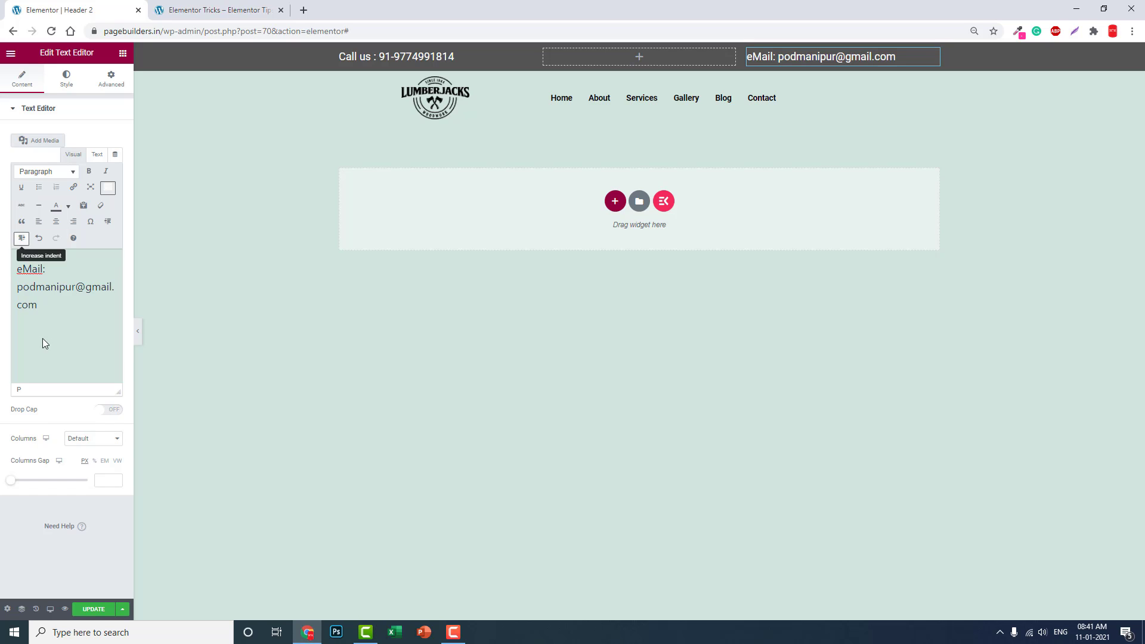
pyautogui.click(93, 615)
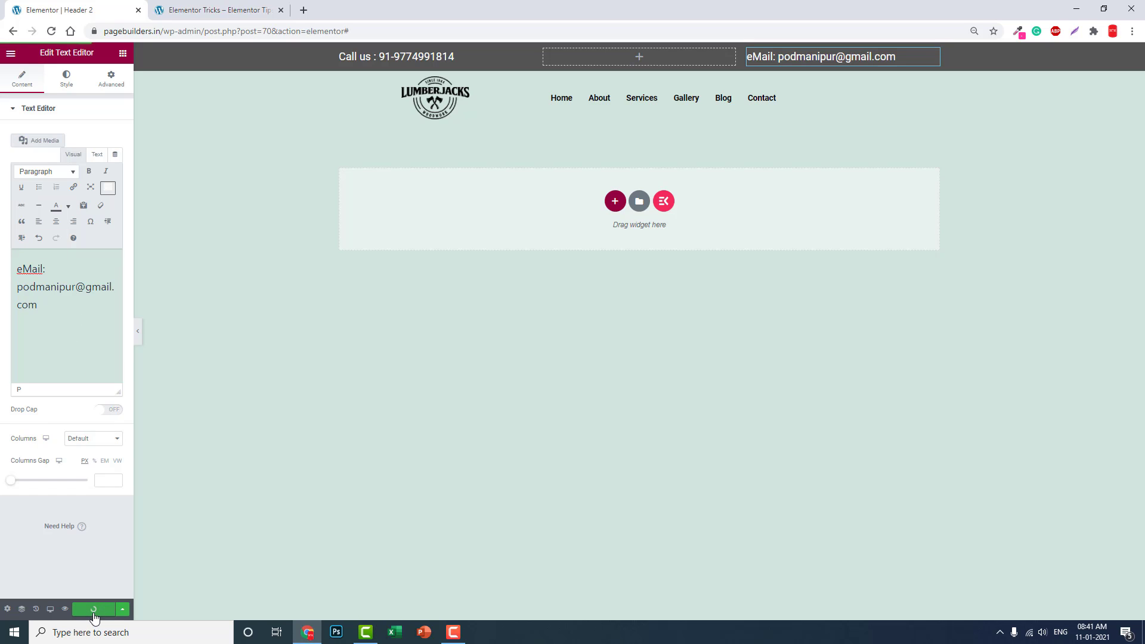
pyautogui.click(191, 11)
pyautogui.click(64, 51)
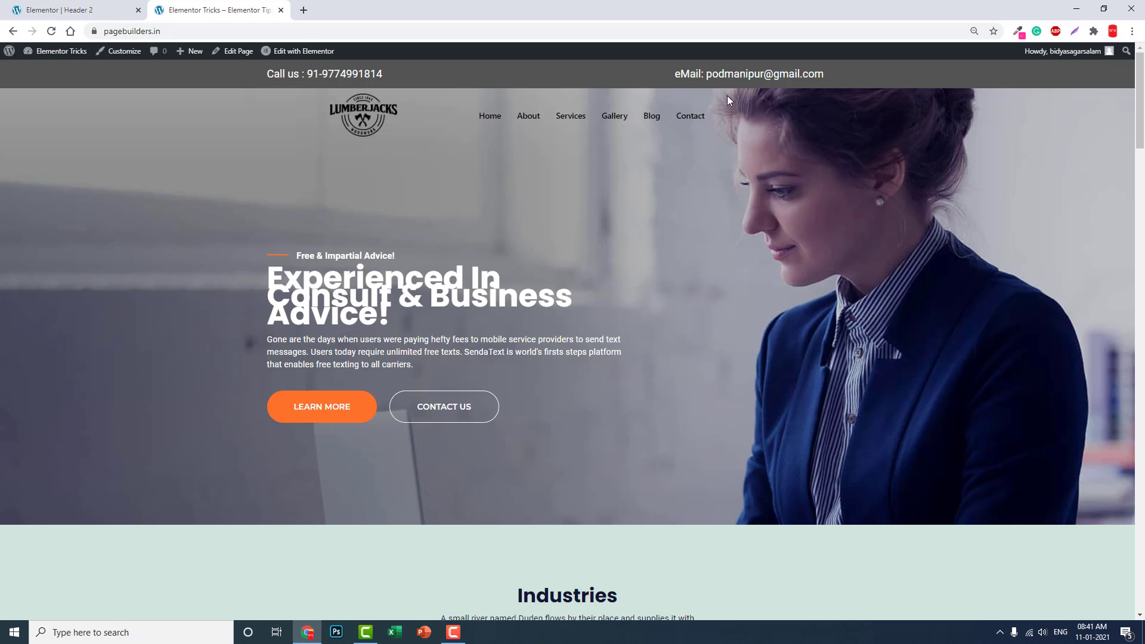
pyautogui.scroll(-1, 727, 96)
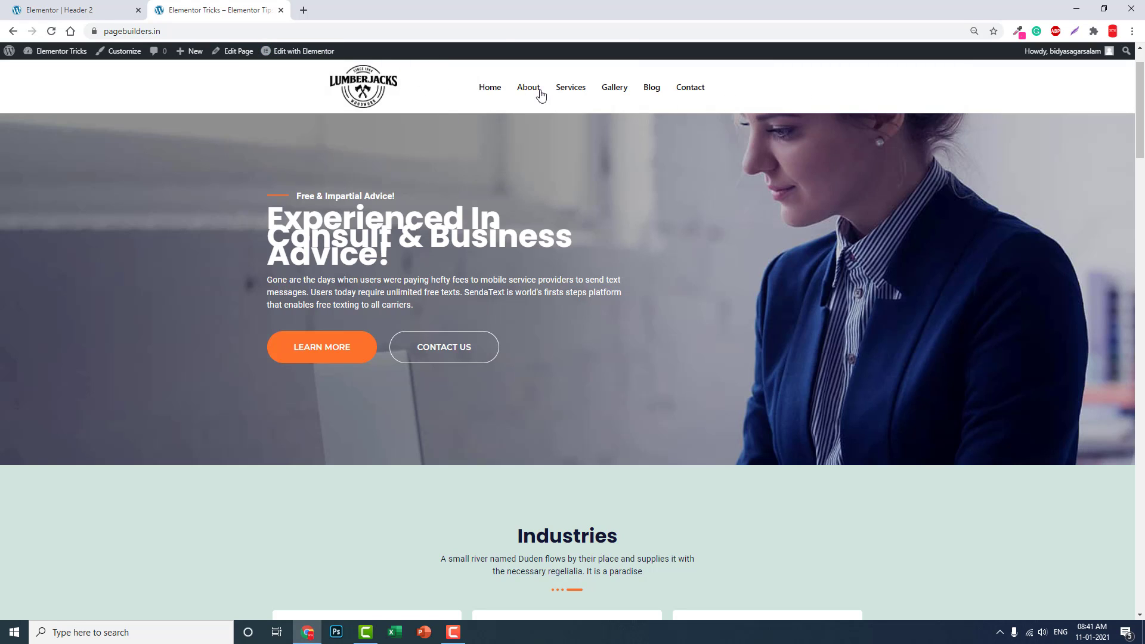
pyautogui.scroll(1, 752, 100)
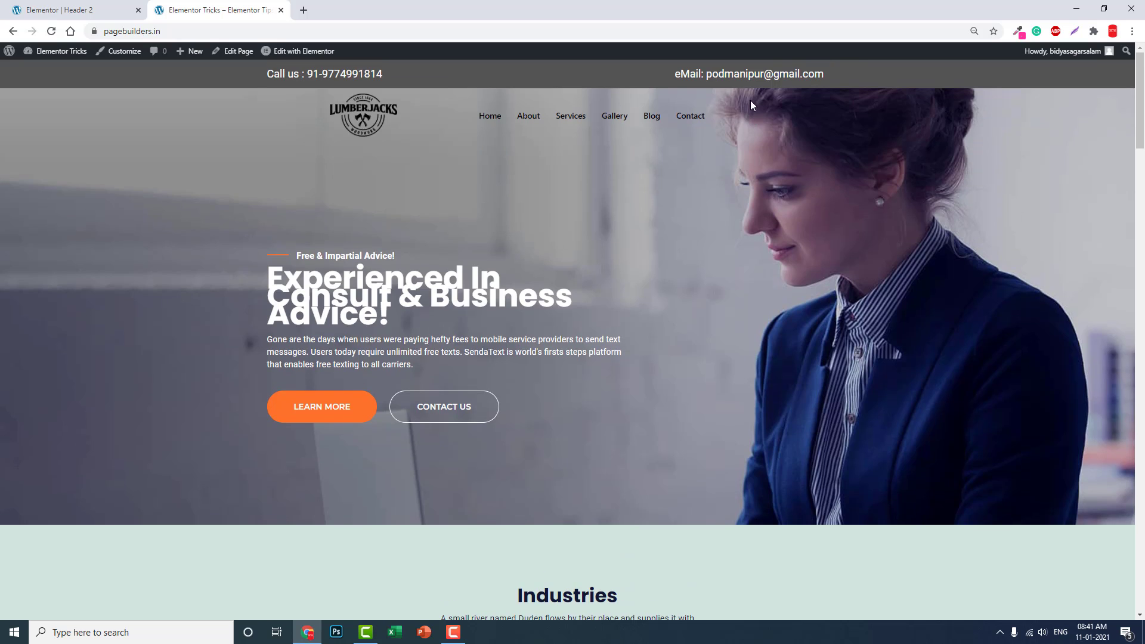
pyautogui.click(17, 4)
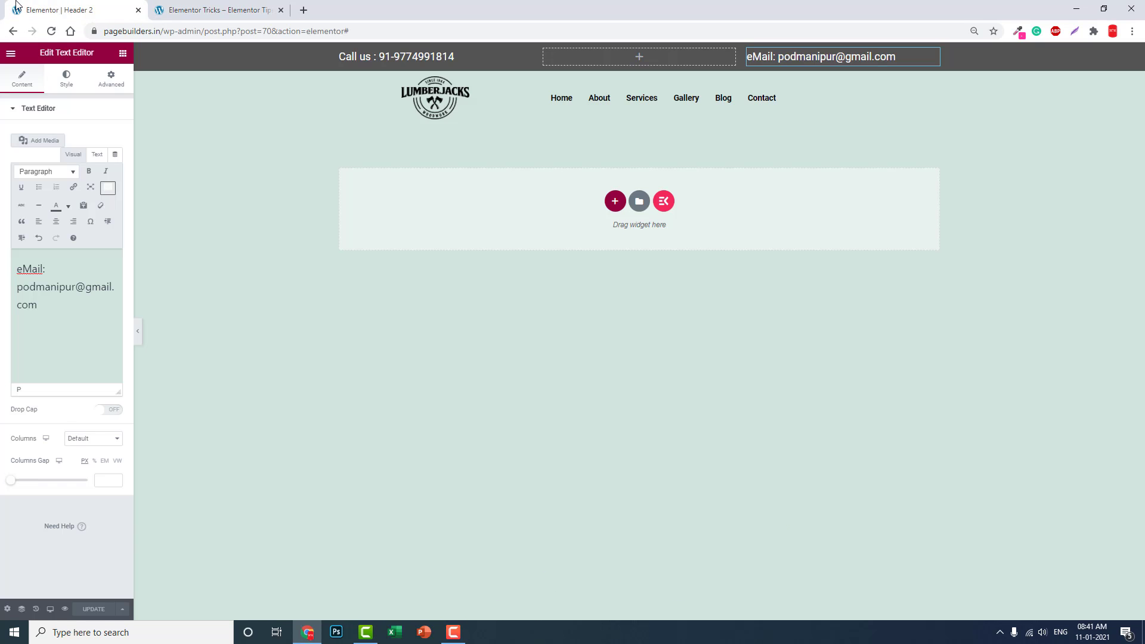
# Step: Enable Sticky Header Effects in the logo-and-menu section's Advanced settings
pyautogui.moveTo(641, 83)
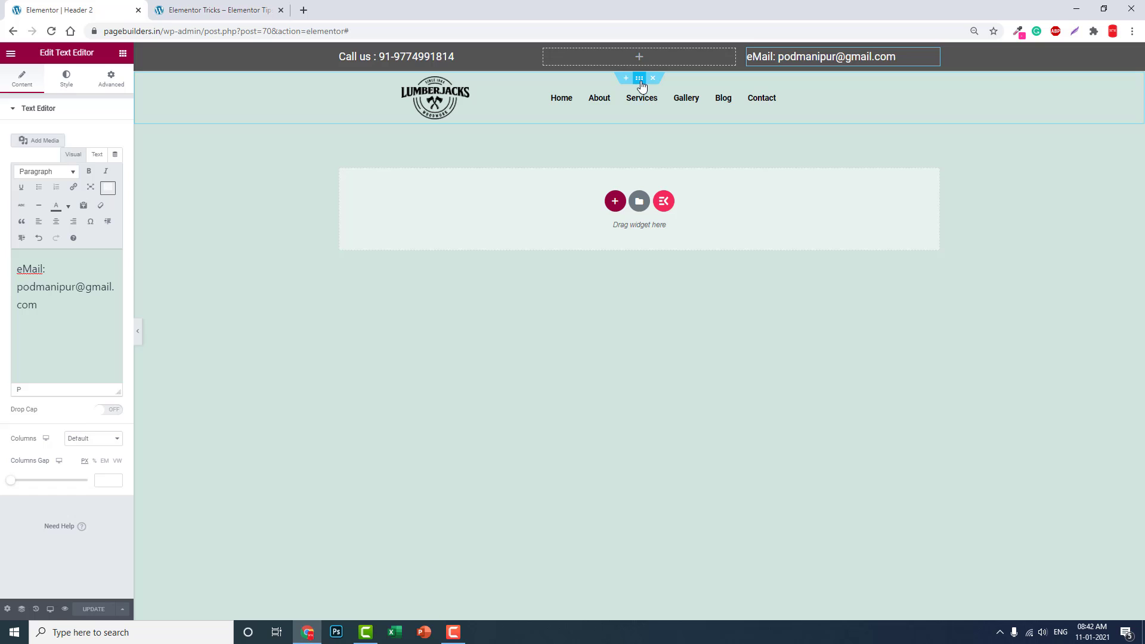
pyautogui.click(639, 79)
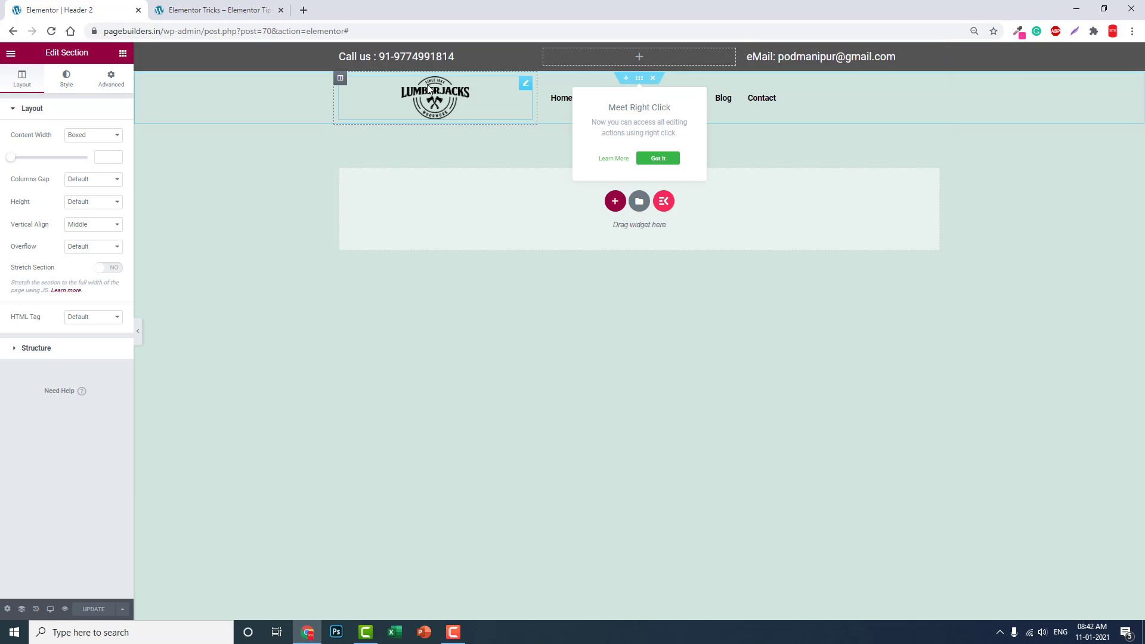
pyautogui.click(111, 90)
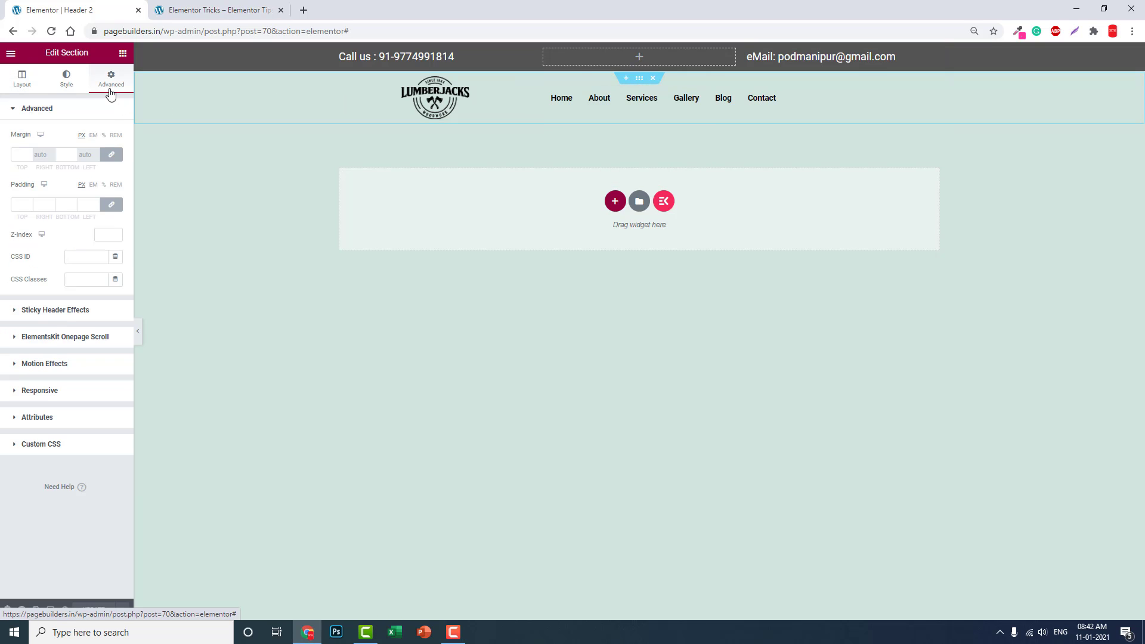
pyautogui.click(49, 311)
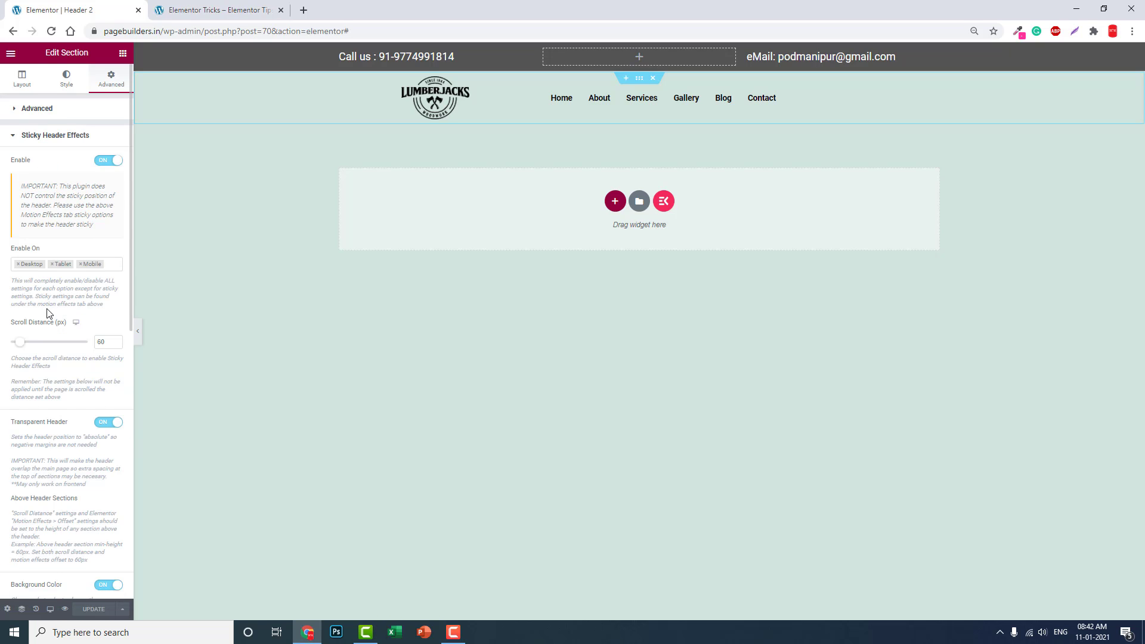
pyautogui.click(103, 164)
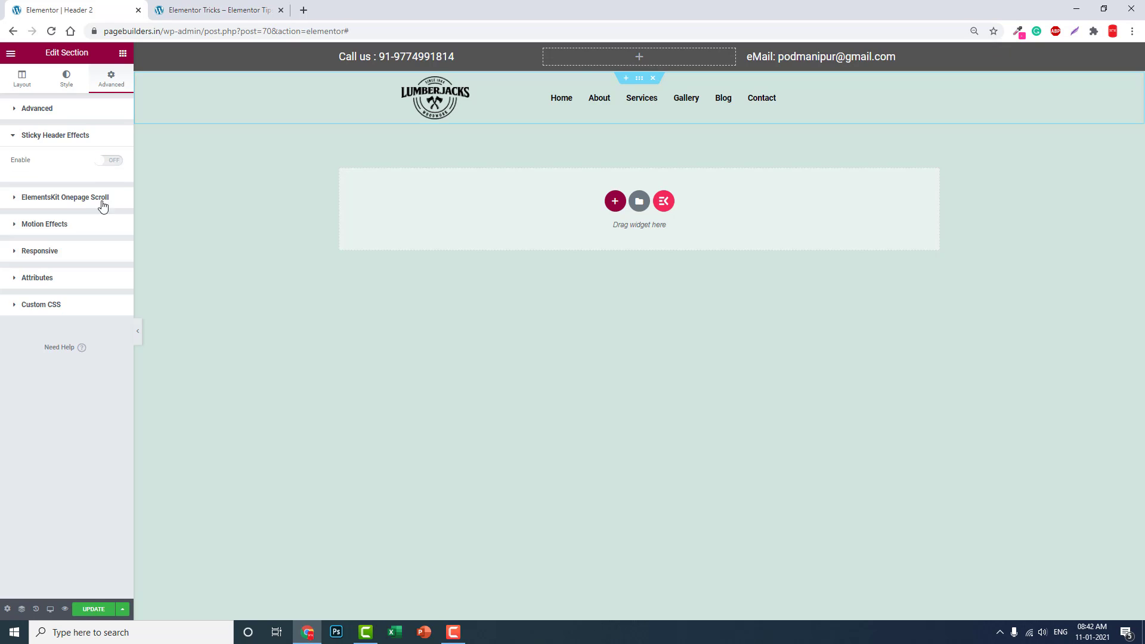
pyautogui.click(114, 165)
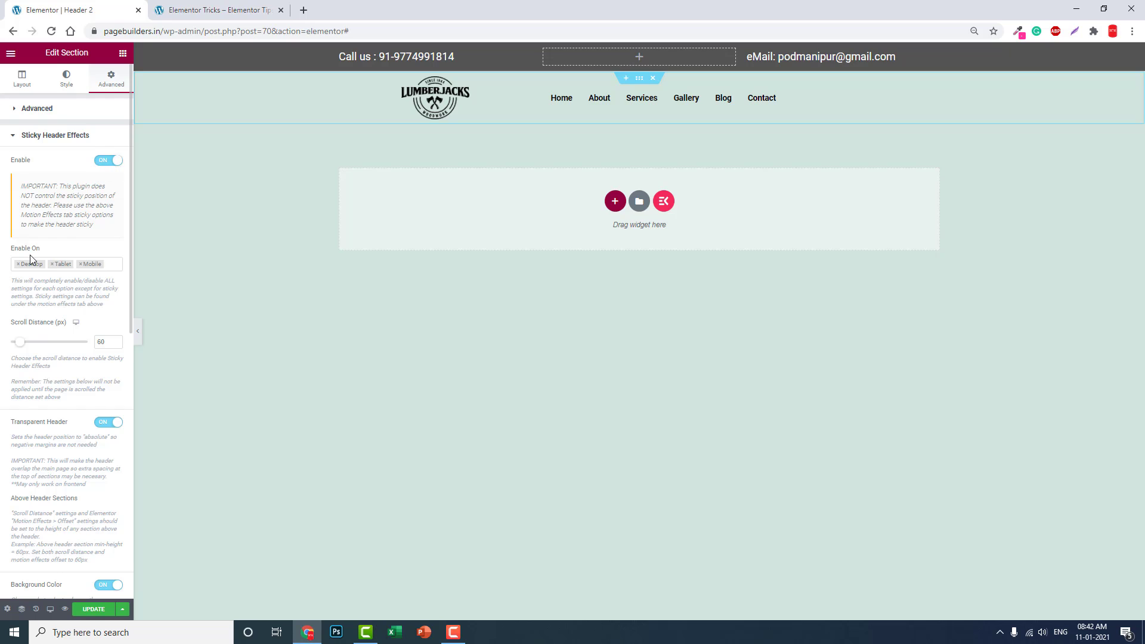
# Step: Check the live page, then switch the sticky header's Transparent Header option off
pyautogui.scroll(-1, 33, 260)
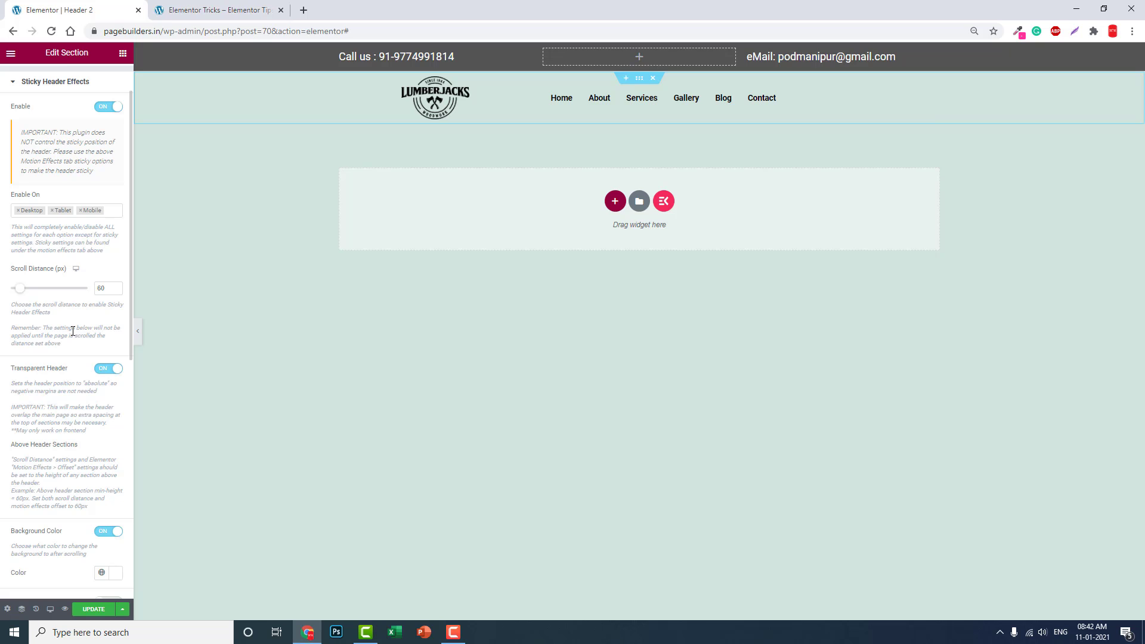
pyautogui.scroll(-1, 72, 331)
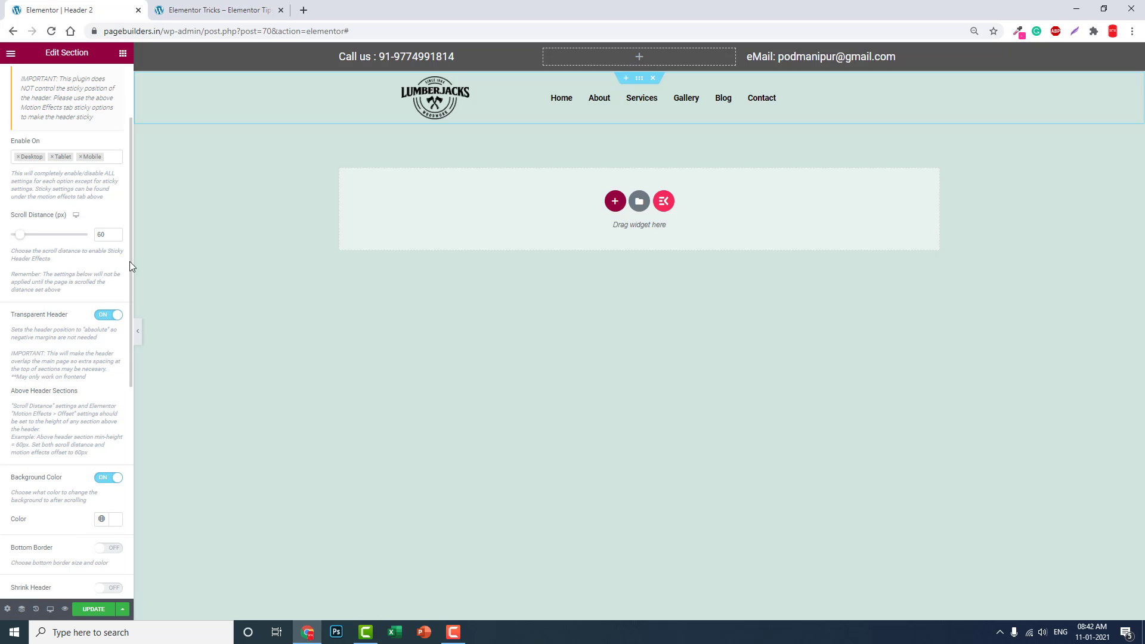
pyautogui.click(216, 11)
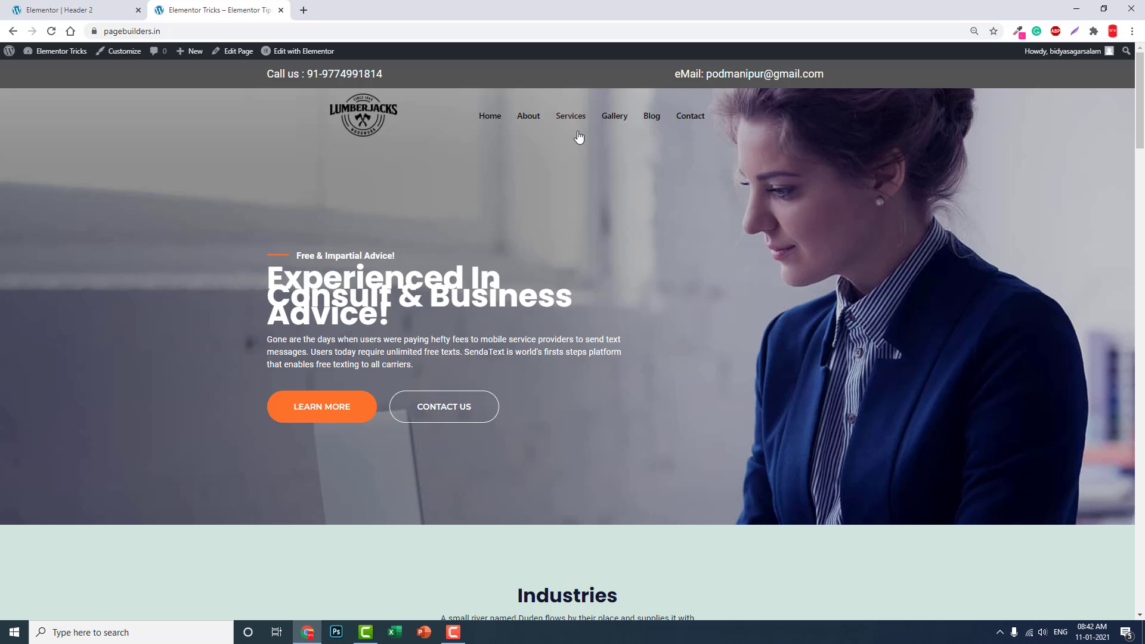
pyautogui.click(57, 9)
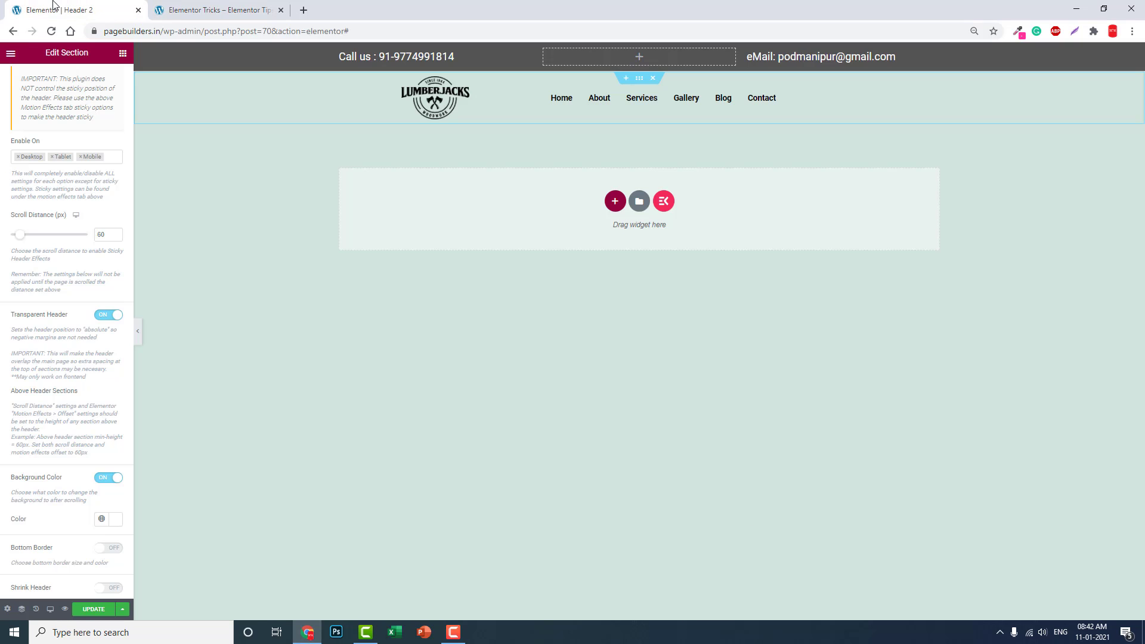
pyautogui.click(108, 315)
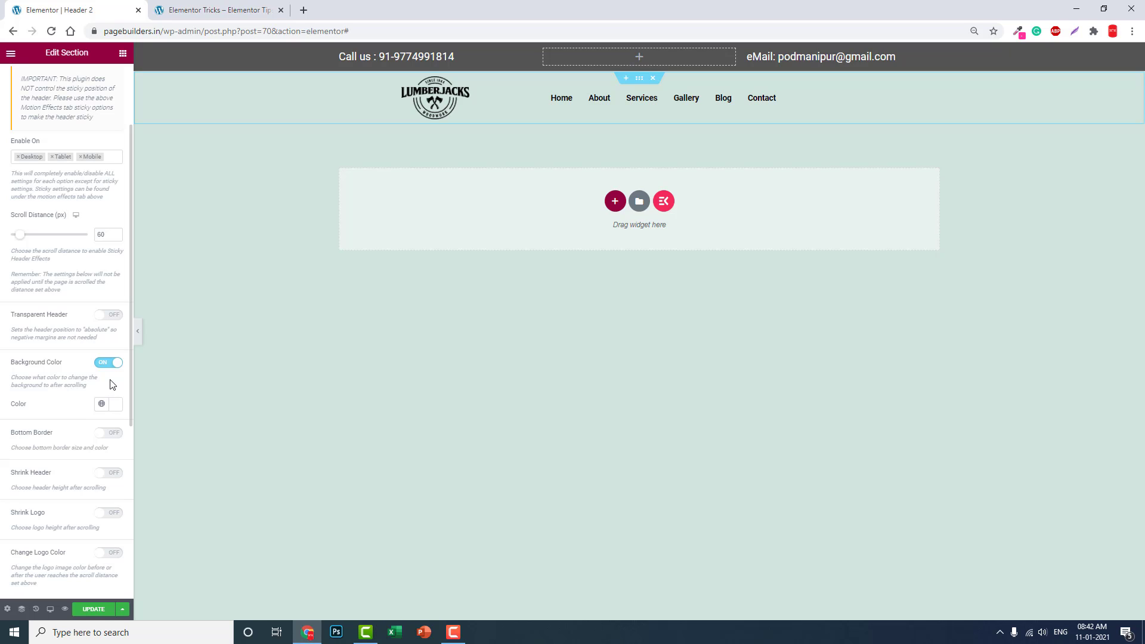
pyautogui.click(224, 10)
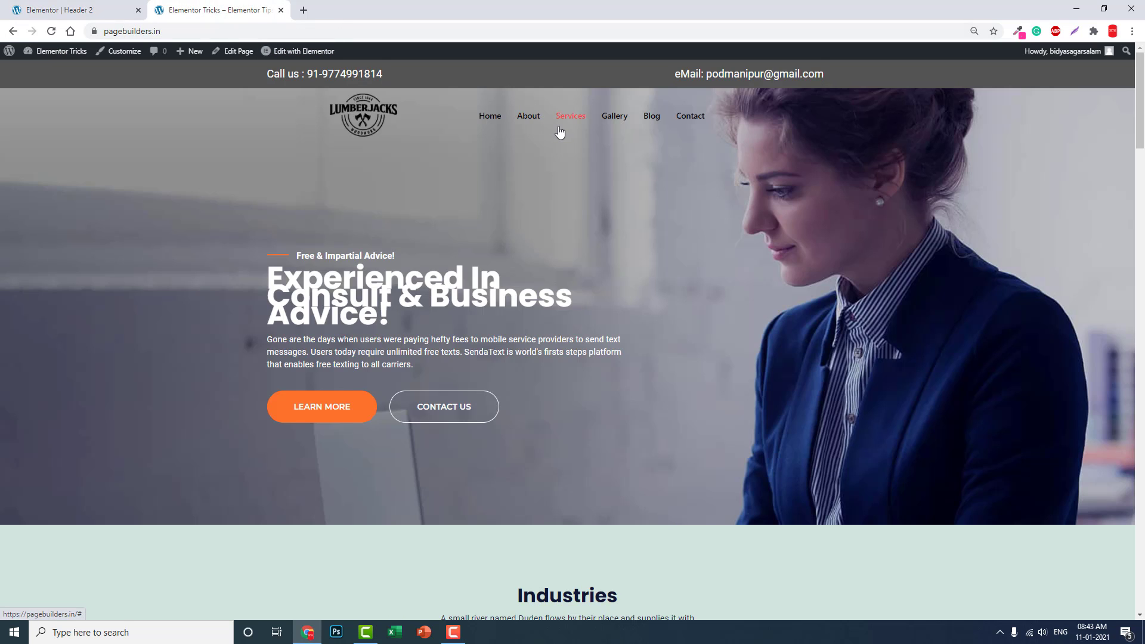
pyautogui.scroll(-3, 624, 131)
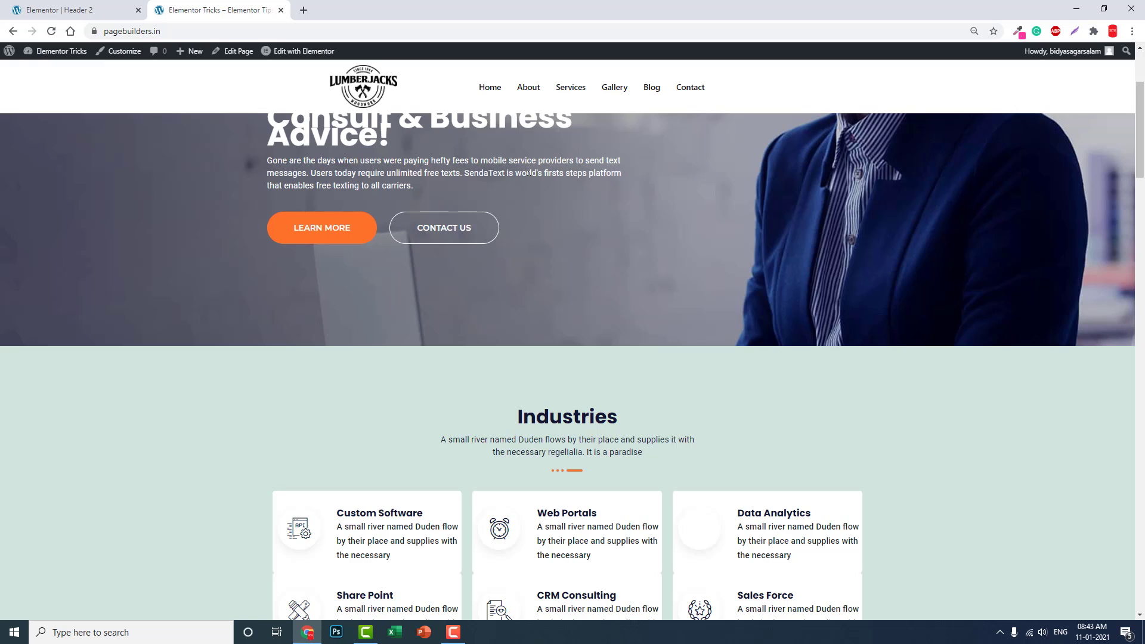
pyautogui.scroll(3, 540, 197)
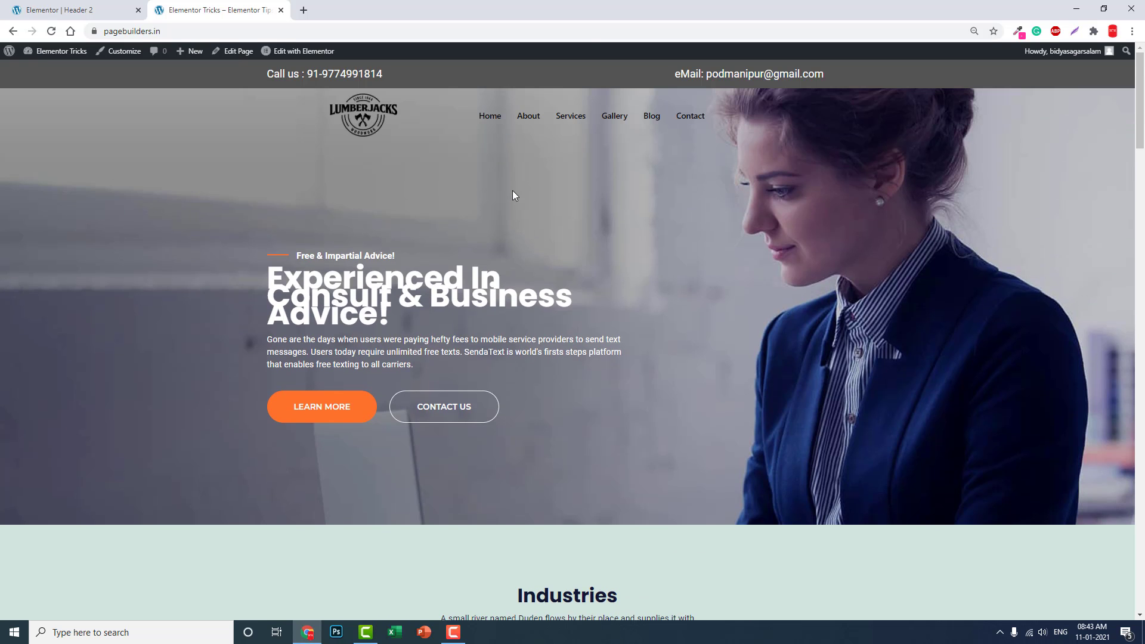
pyautogui.click(81, 10)
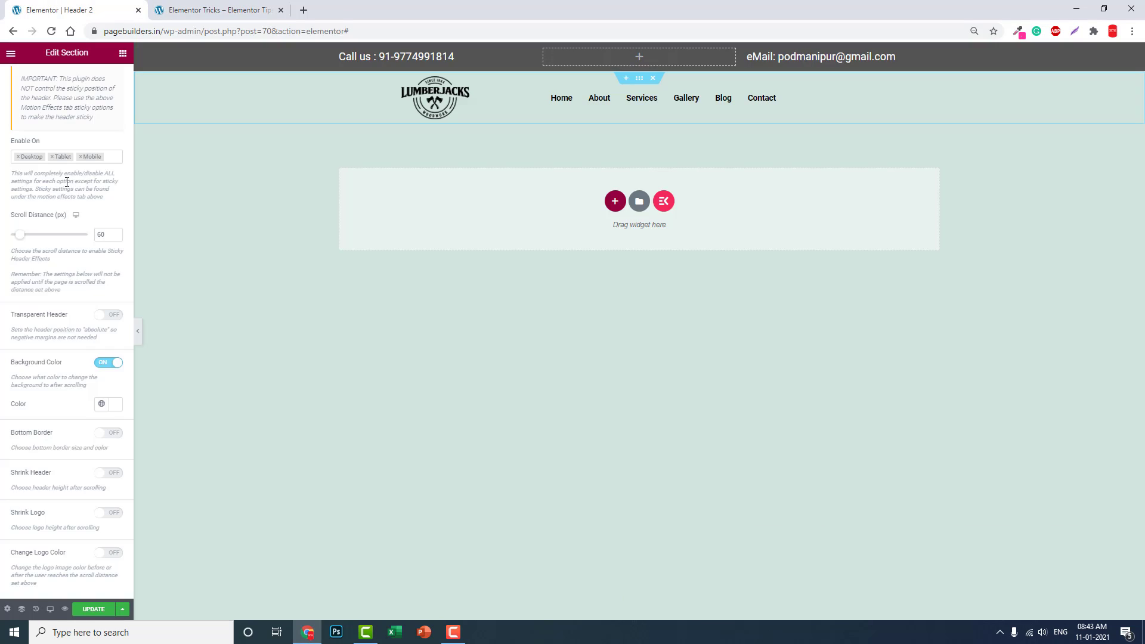
# Step: Toggle the after-scroll Background Color and turn on Change Logo Color for after scrolling
pyautogui.click(101, 363)
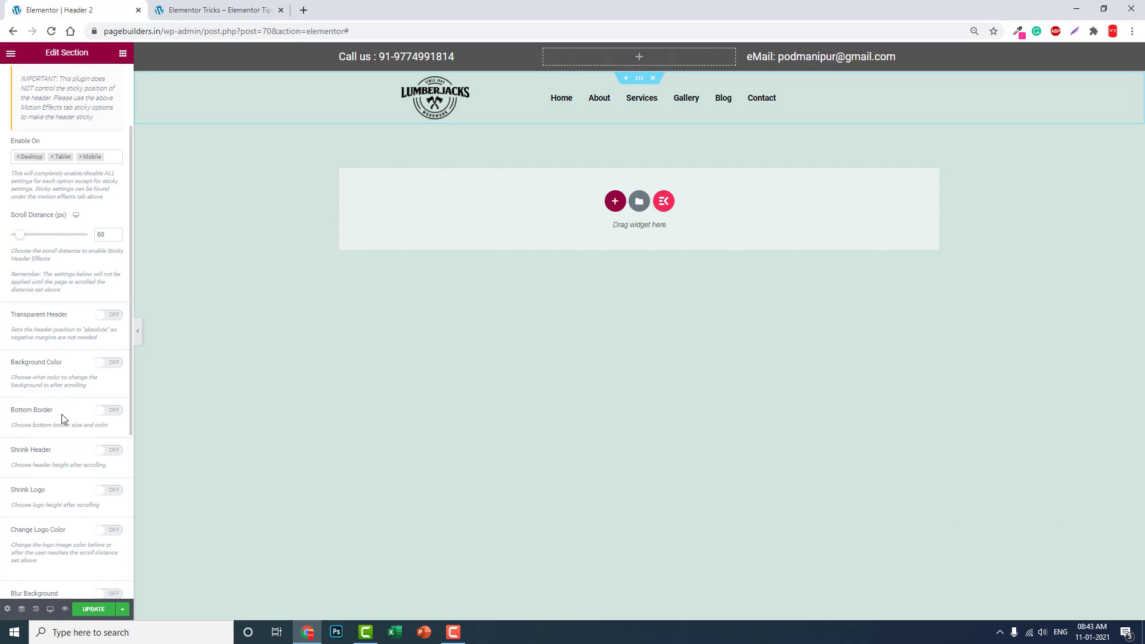
pyautogui.scroll(-1, 62, 414)
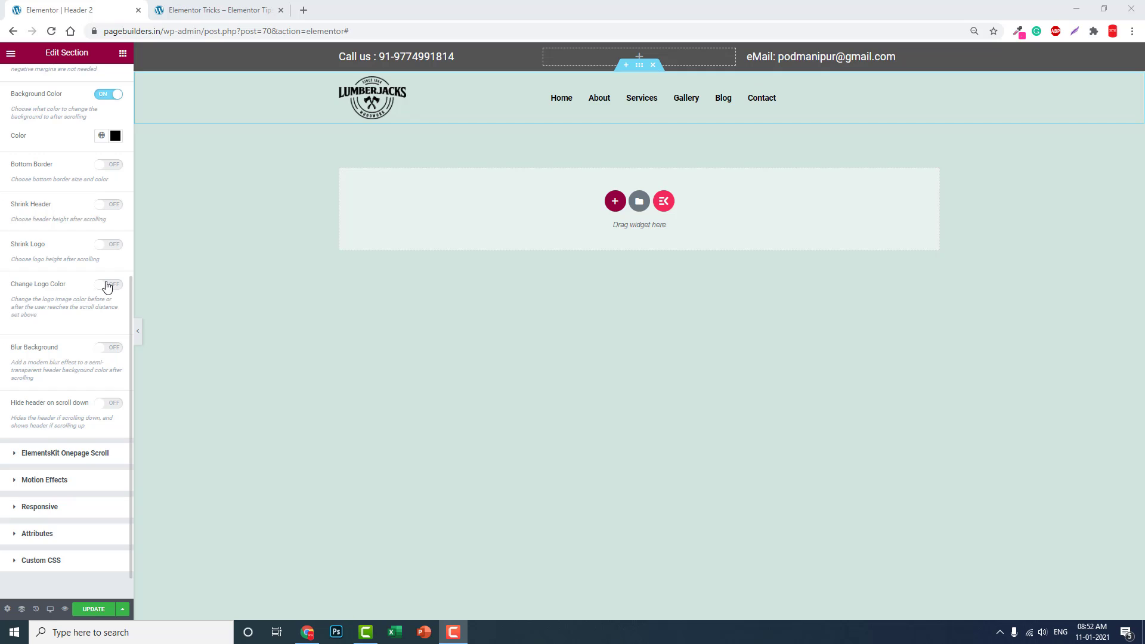
pyautogui.click(111, 285)
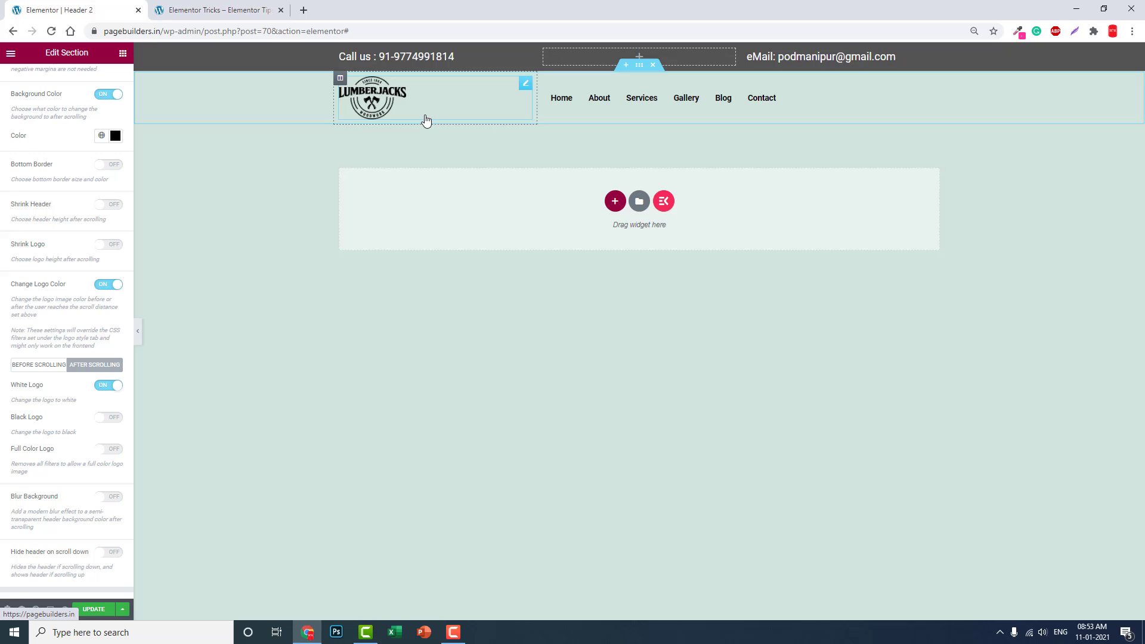
pyautogui.click(203, 10)
pyautogui.click(50, 36)
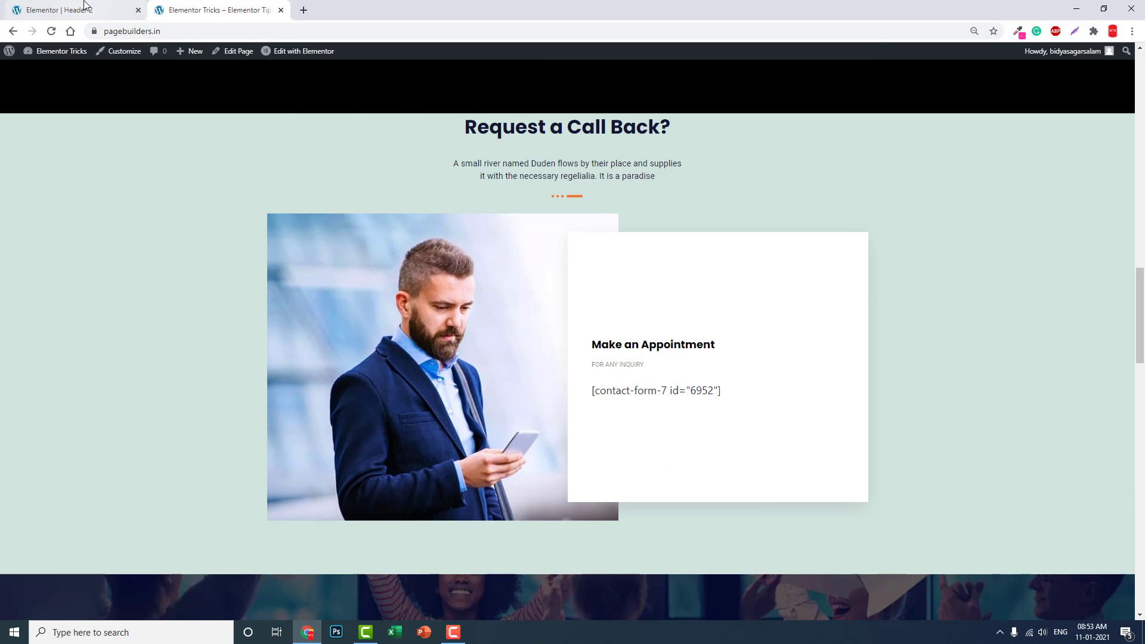
pyautogui.click(83, 6)
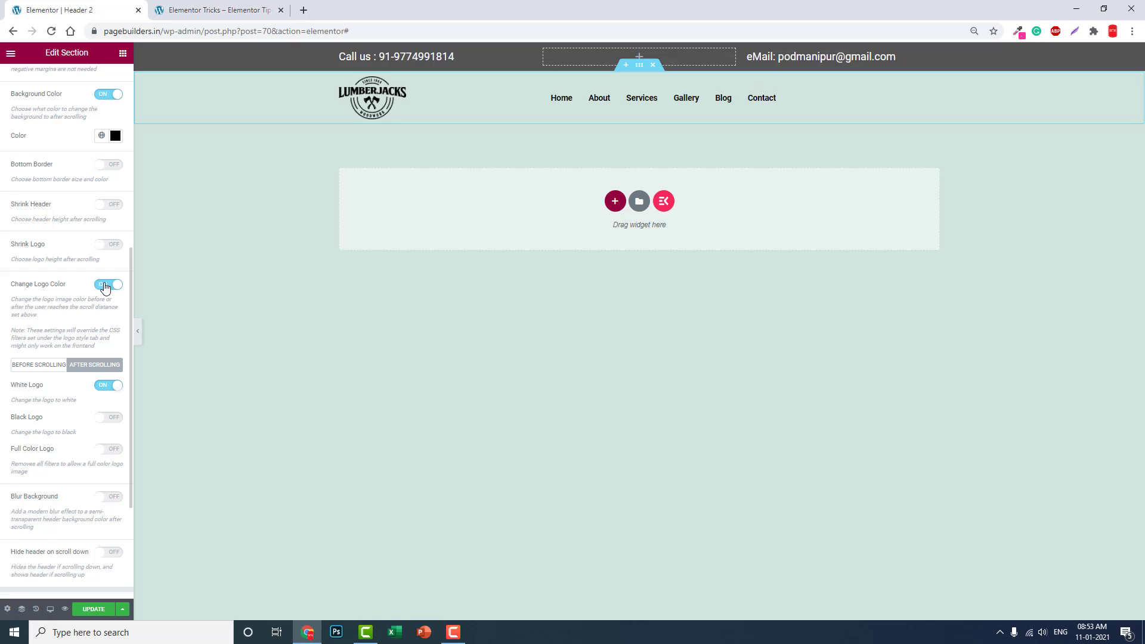
# Step: Disable Change Logo Color, enable Hide header on scroll down at 500 px, and update
pyautogui.click(106, 289)
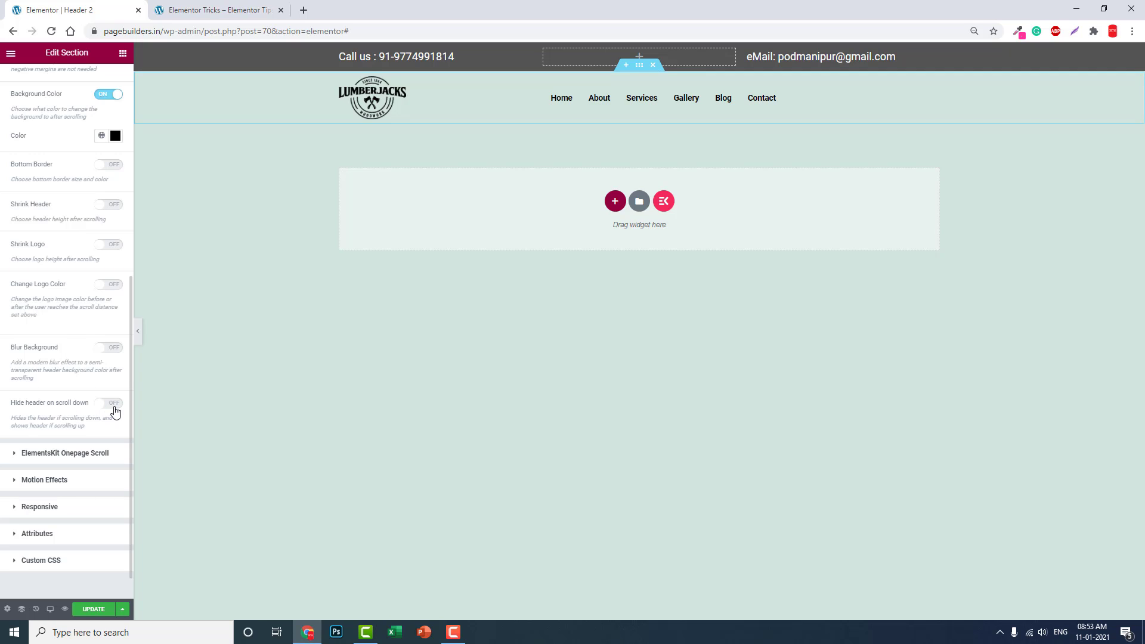
pyautogui.click(113, 404)
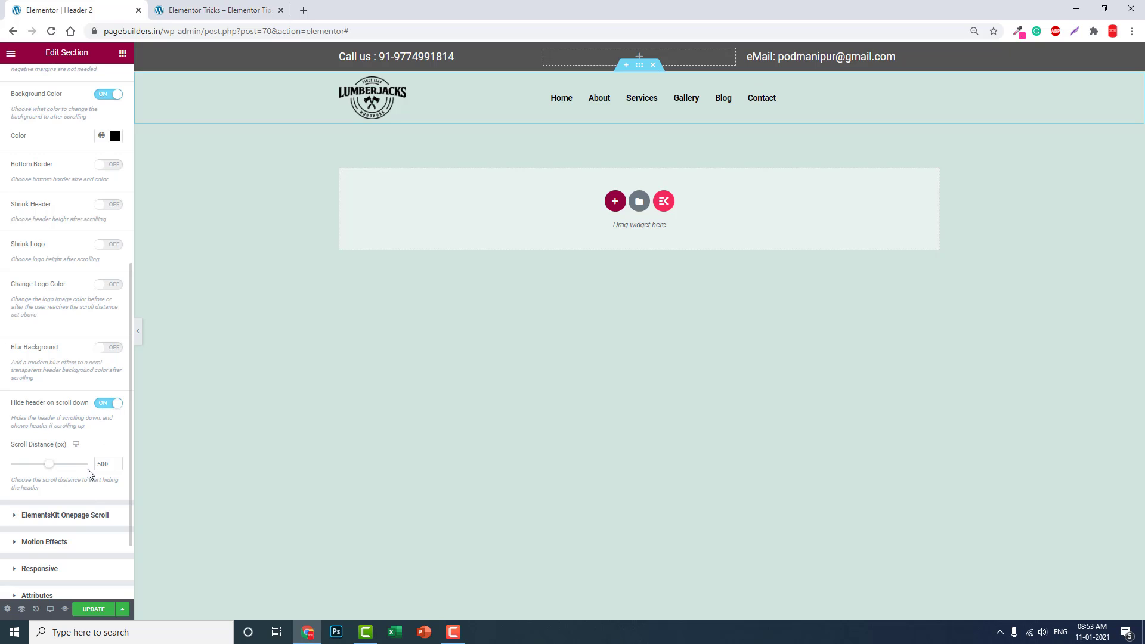
pyautogui.click(95, 609)
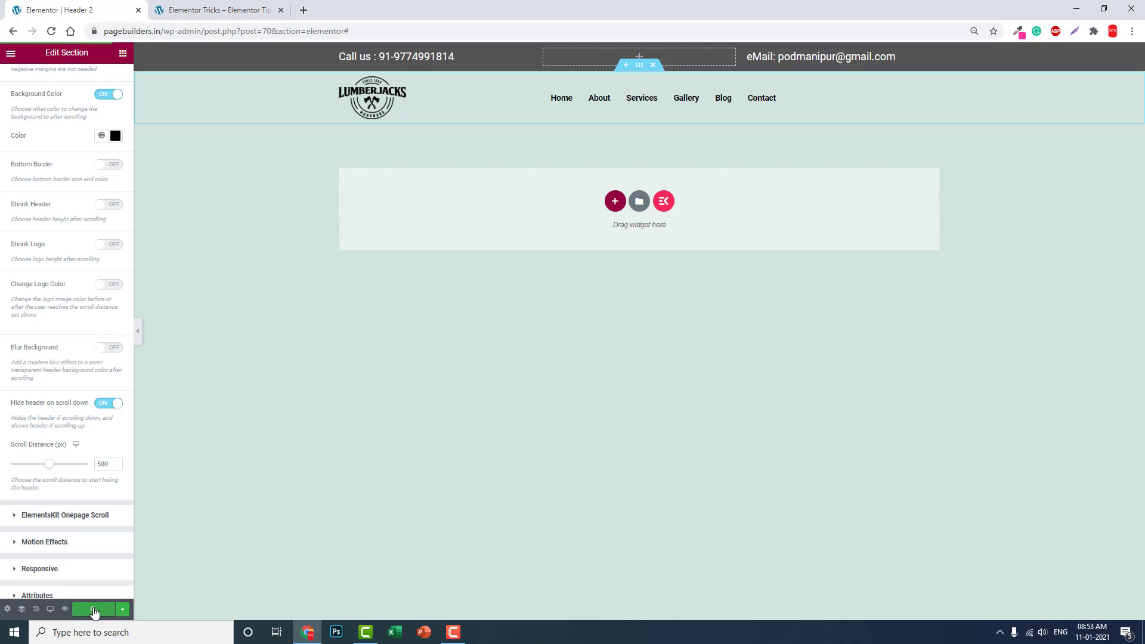
pyautogui.click(220, 10)
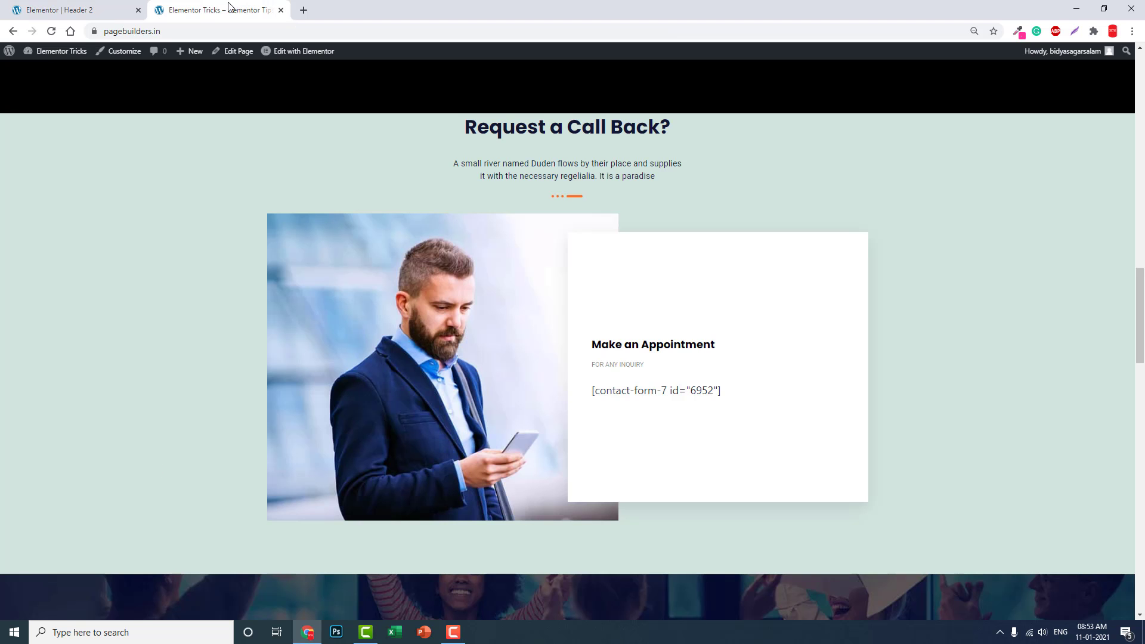
pyautogui.click(52, 32)
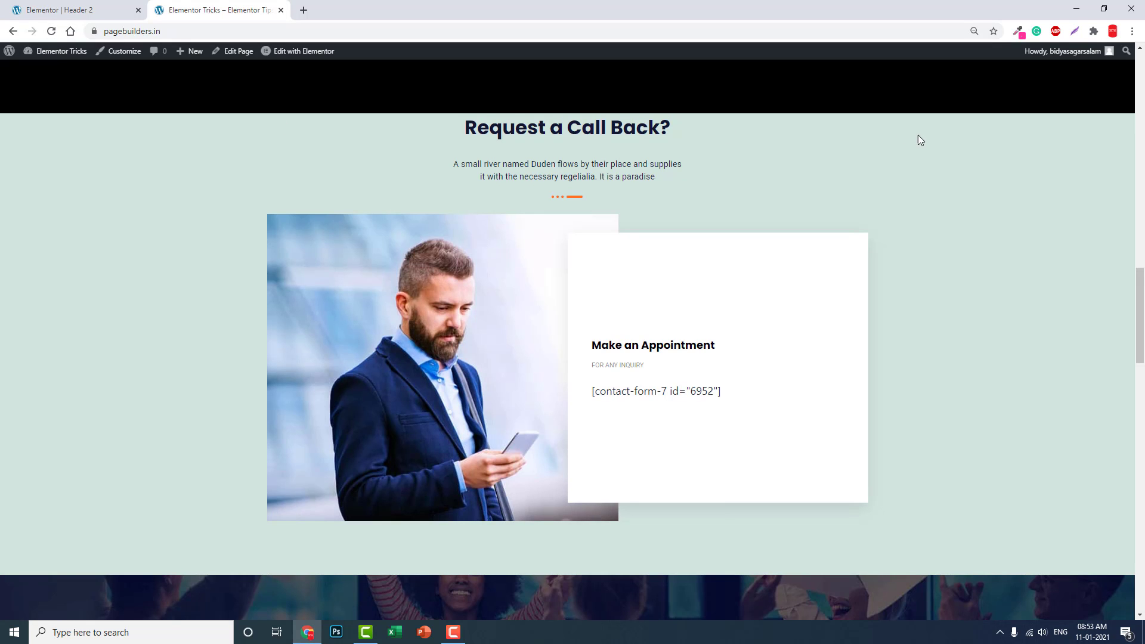
pyautogui.scroll(-10, 922, 140)
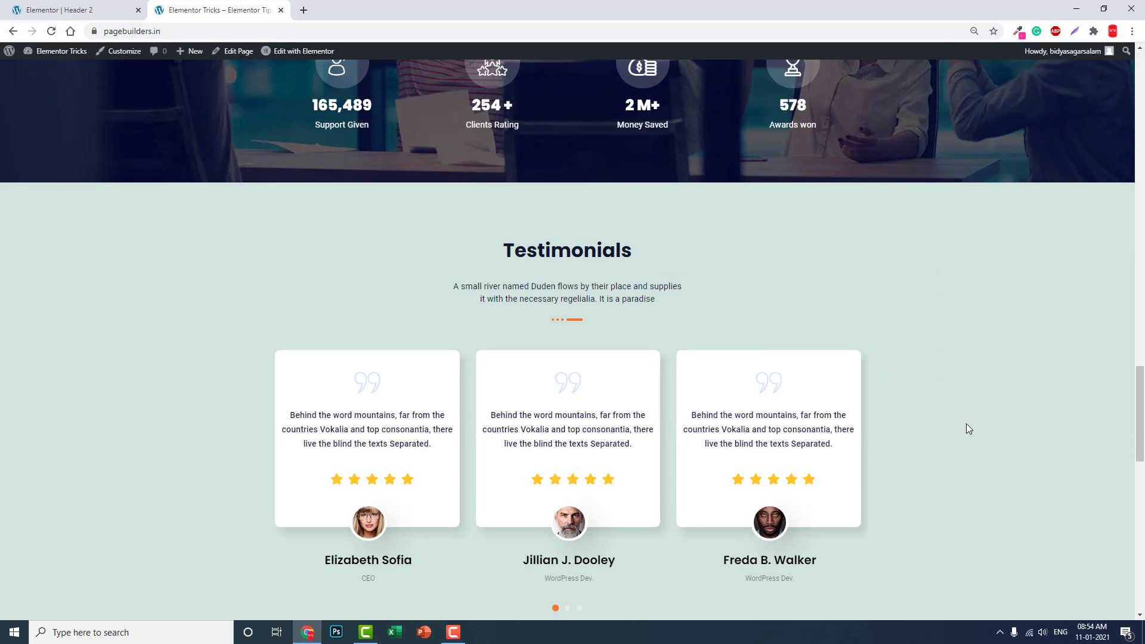
pyautogui.scroll(2, 966, 429)
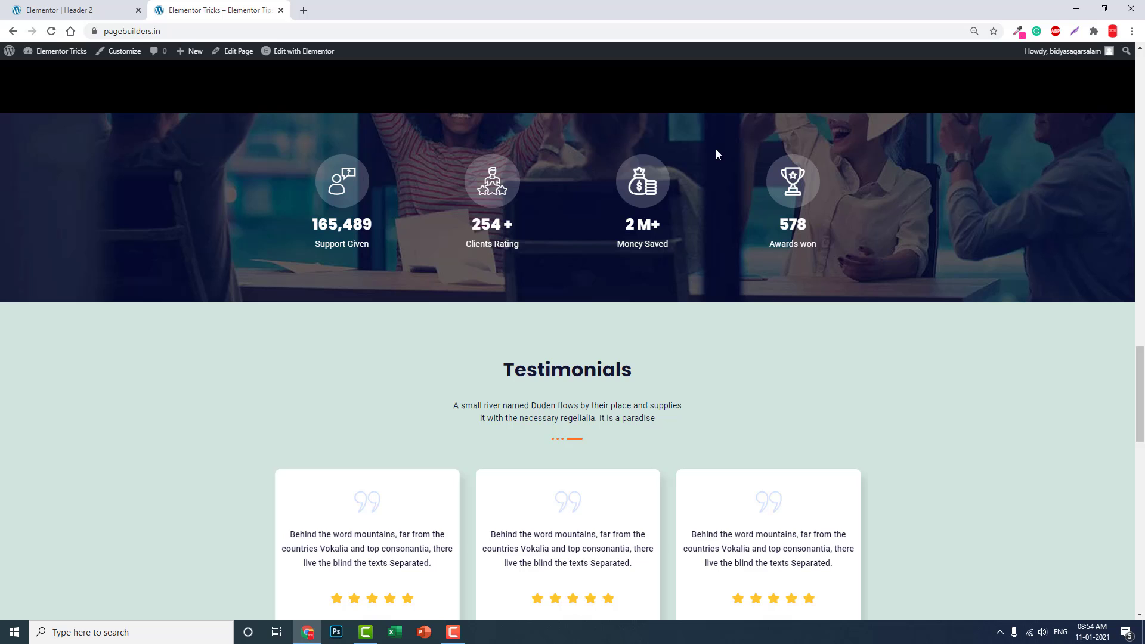
pyautogui.scroll(-4, 911, 276)
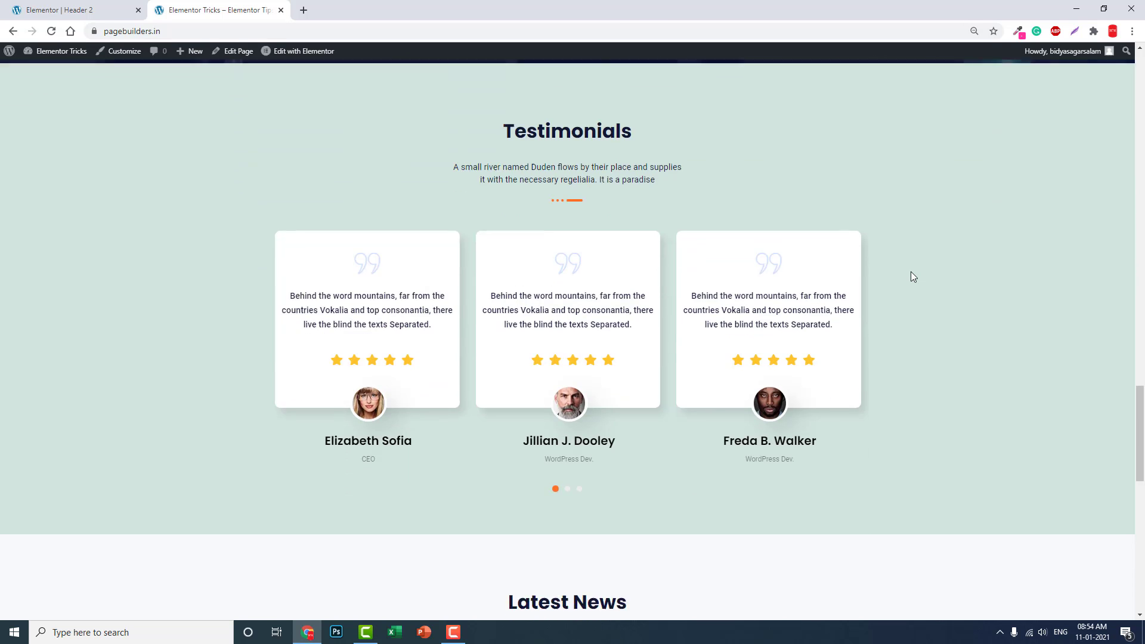
pyautogui.scroll(-4, 910, 271)
# Step: Paste a near-white after-scroll background colour into the sticky header and save it
pyautogui.click(113, 8)
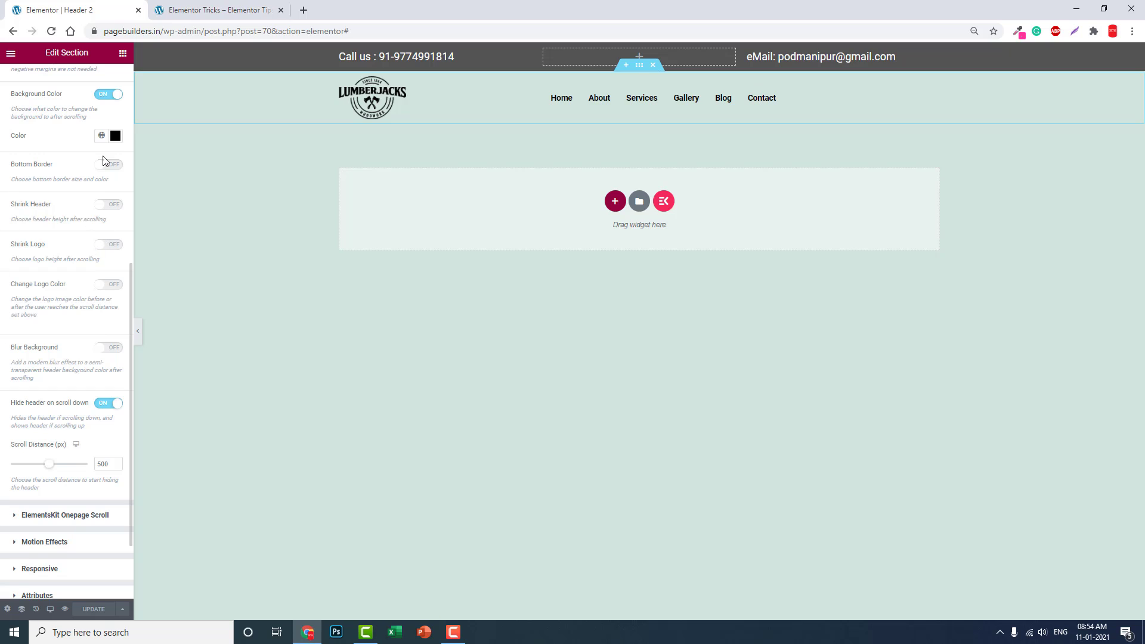
pyautogui.click(115, 135)
pyautogui.write('#FFF9F9')
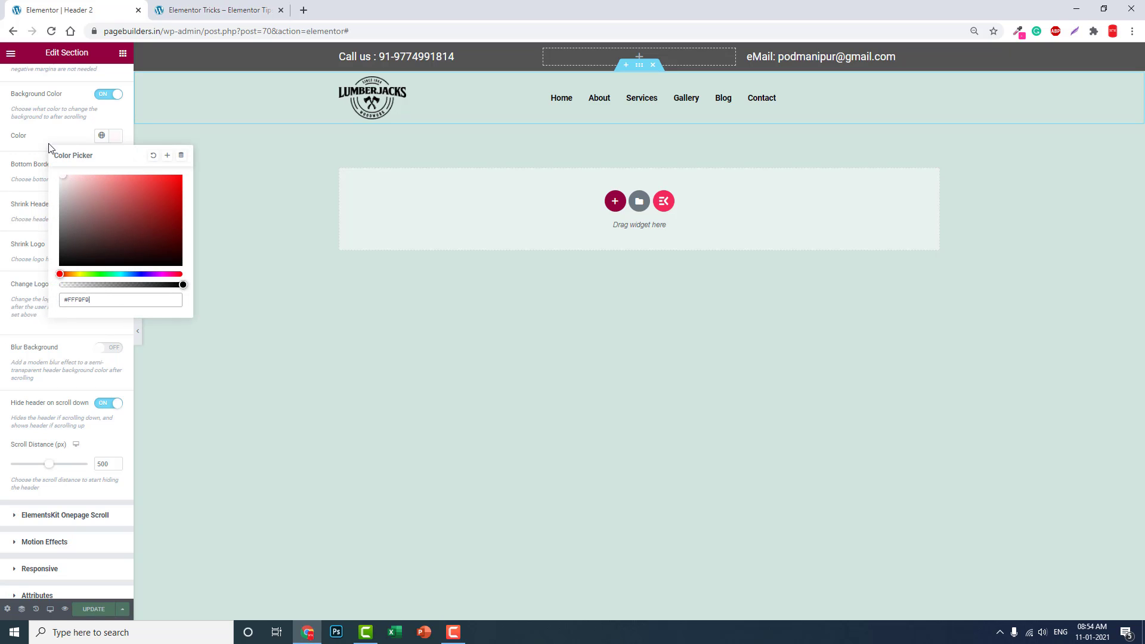
pyautogui.click(83, 610)
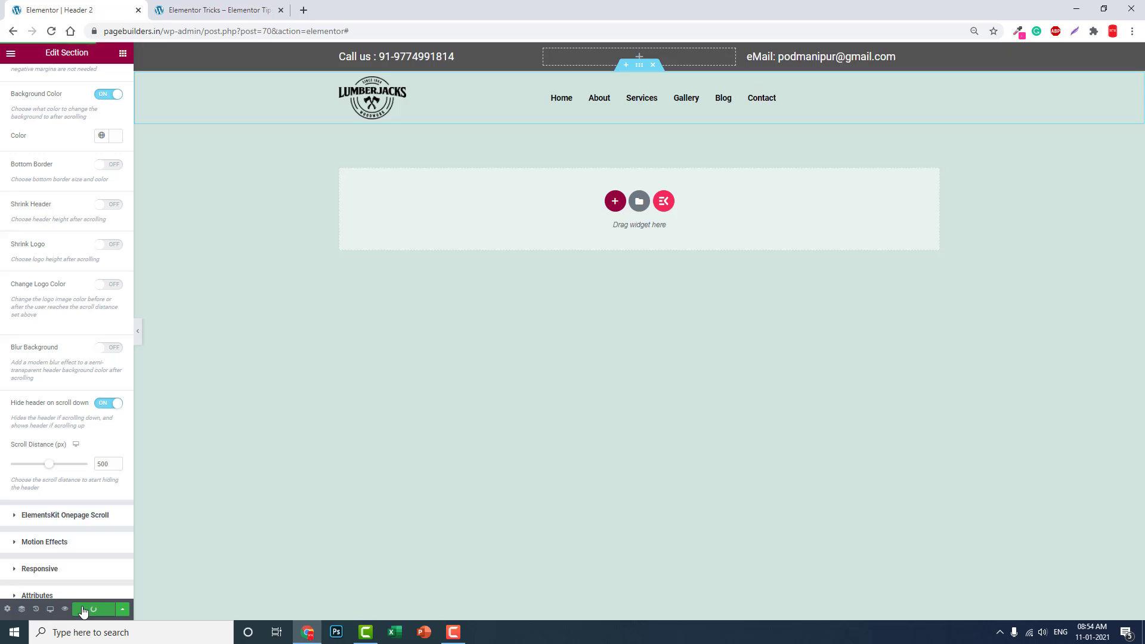
# Step: Reload the live page and scroll down and back up to test the sticky header
pyautogui.click(215, 10)
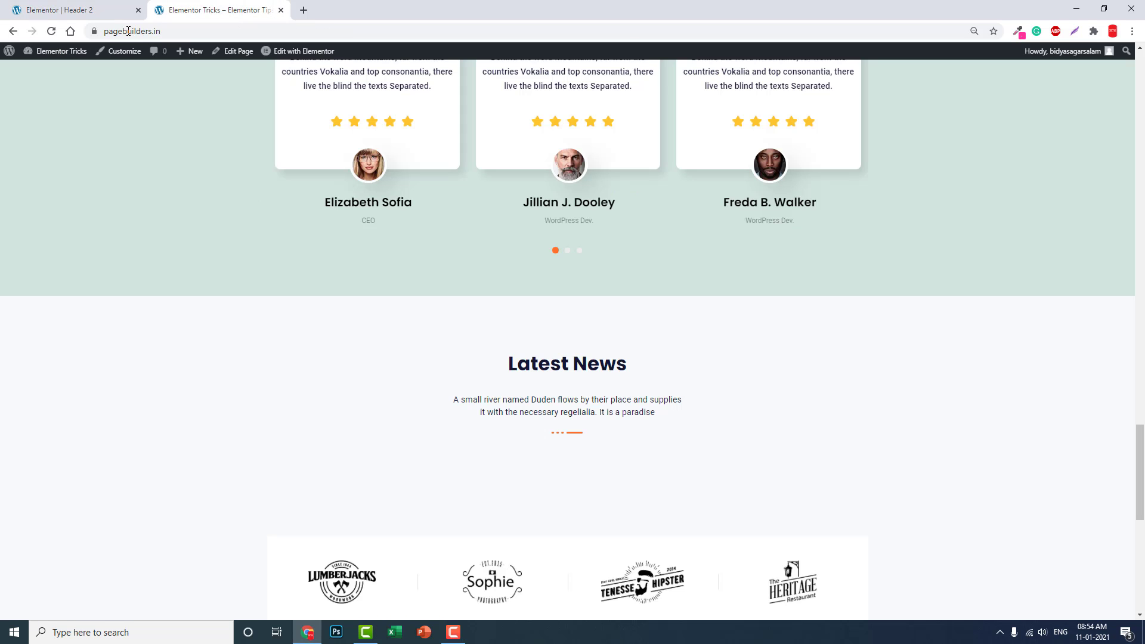
pyautogui.click(52, 31)
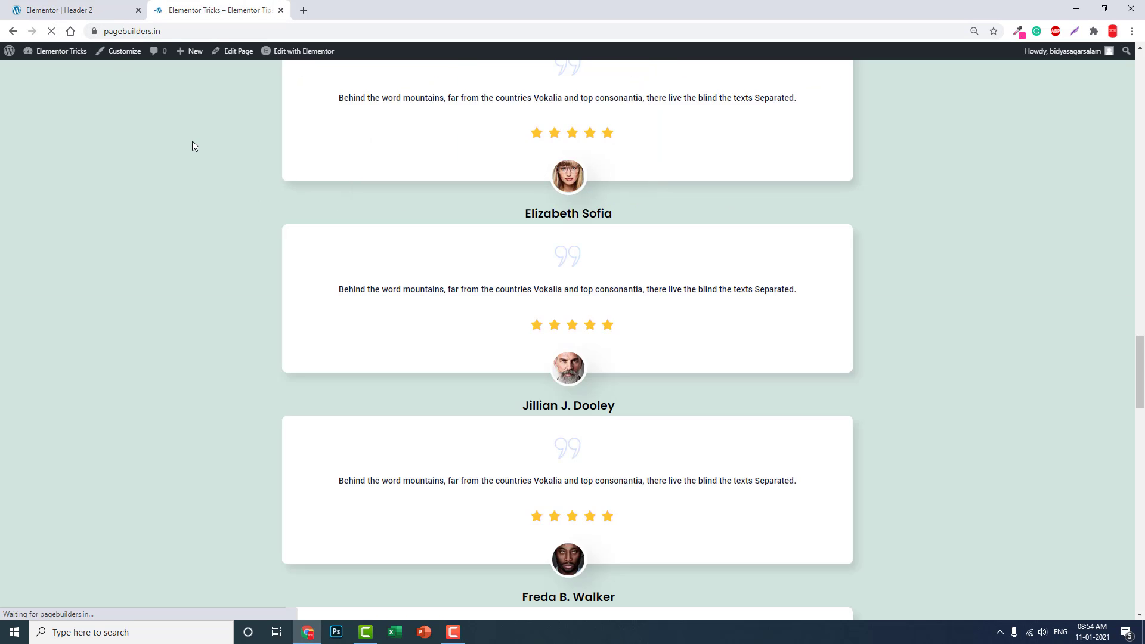
pyautogui.scroll(-6, 730, 117)
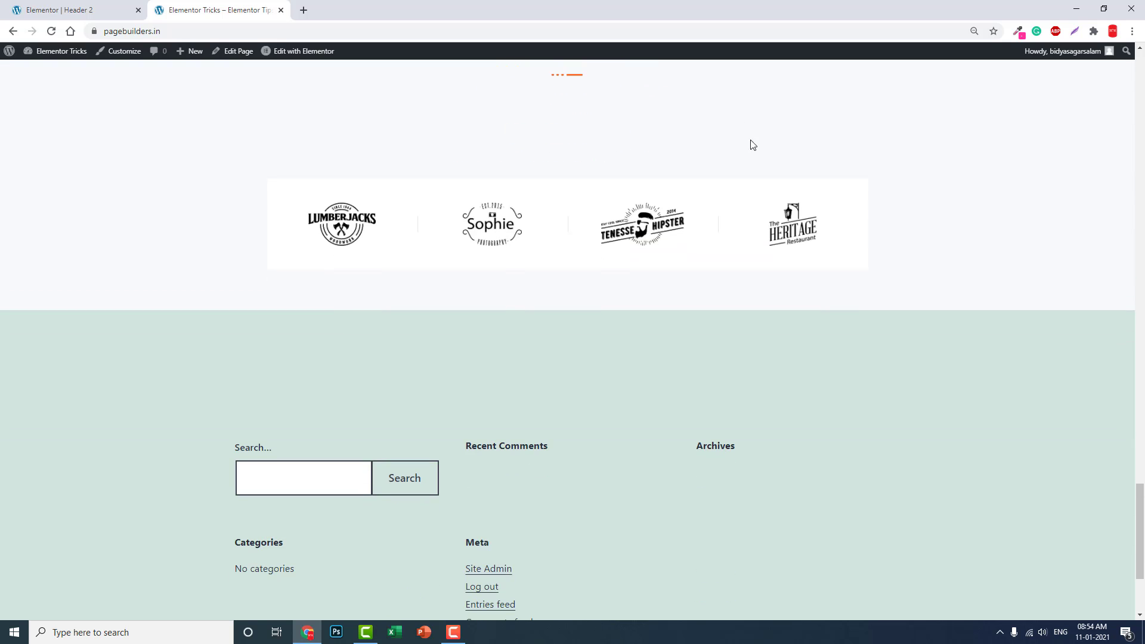
pyautogui.scroll(-3, 834, 250)
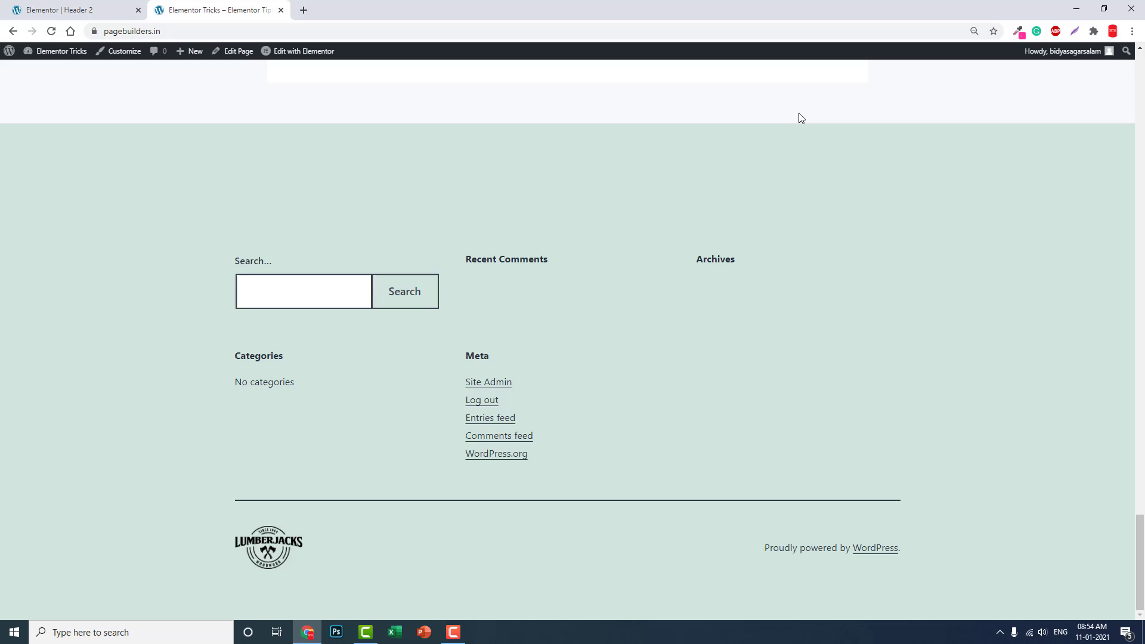
pyautogui.scroll(3, 829, 225)
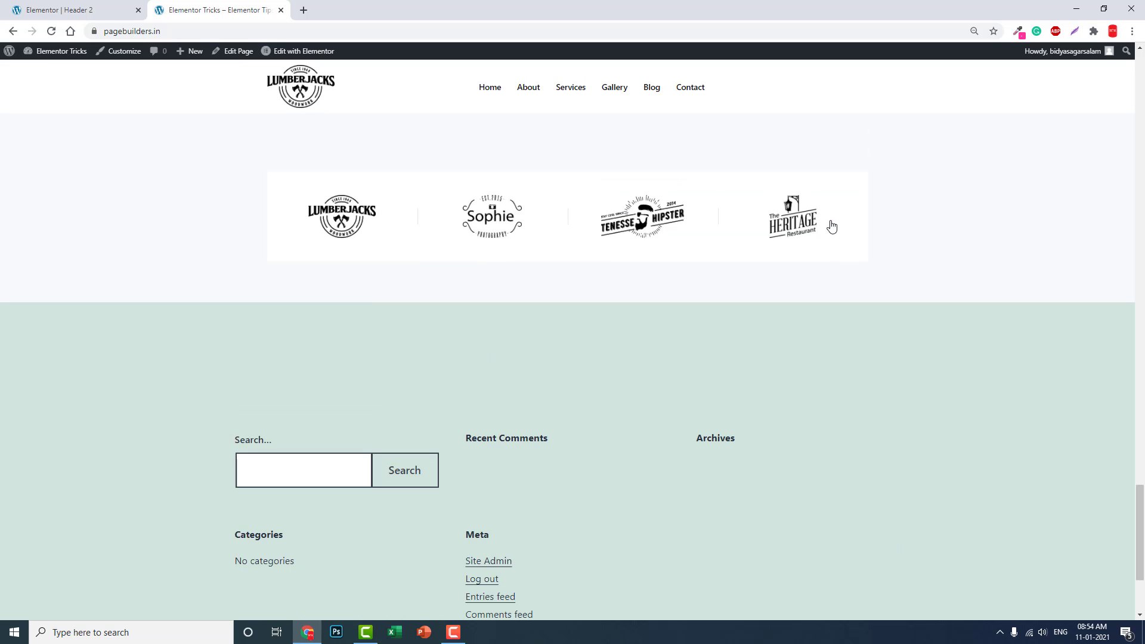
pyautogui.rightClick(999, 447)
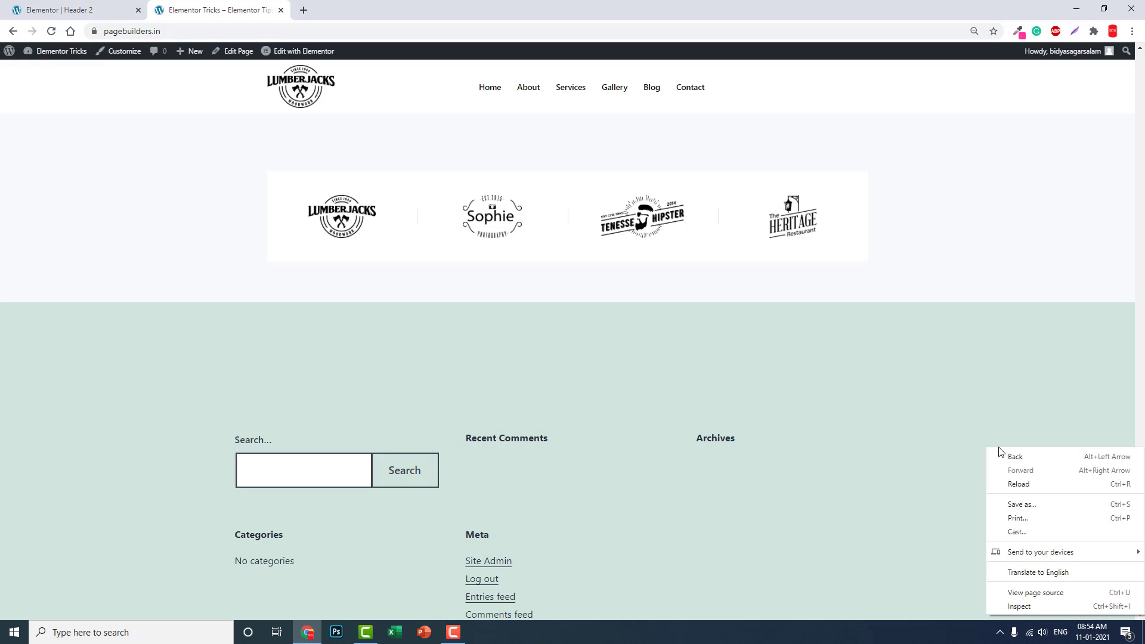
# Step: Preview the live site in DevTools device emulation as a Moto G4 phone
pyautogui.moveTo(1027, 555)
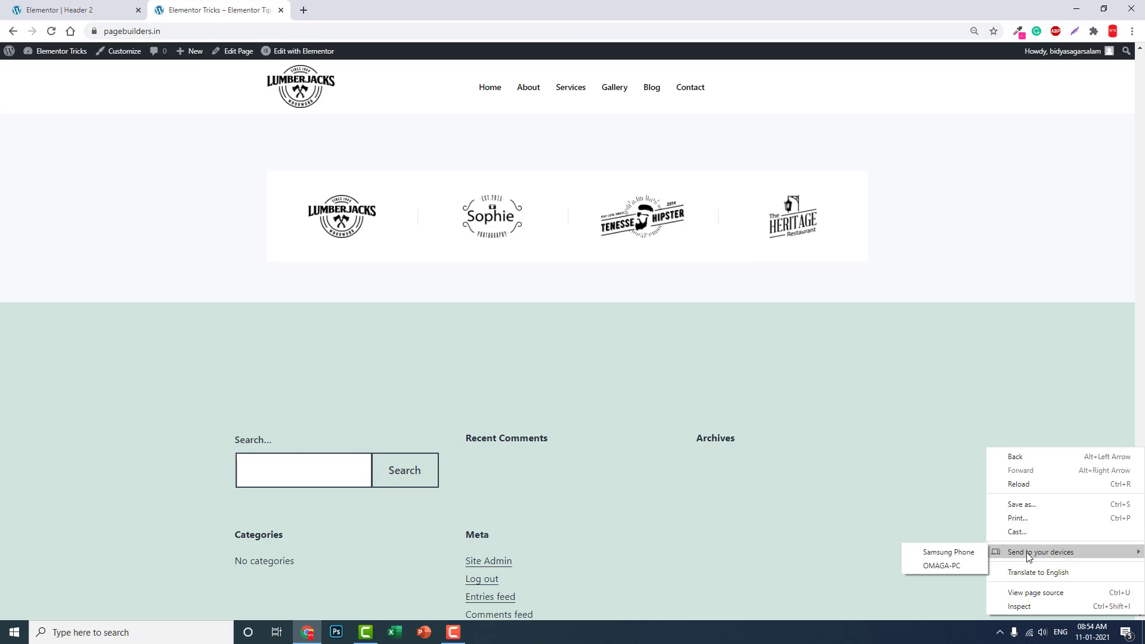
pyautogui.click(1023, 606)
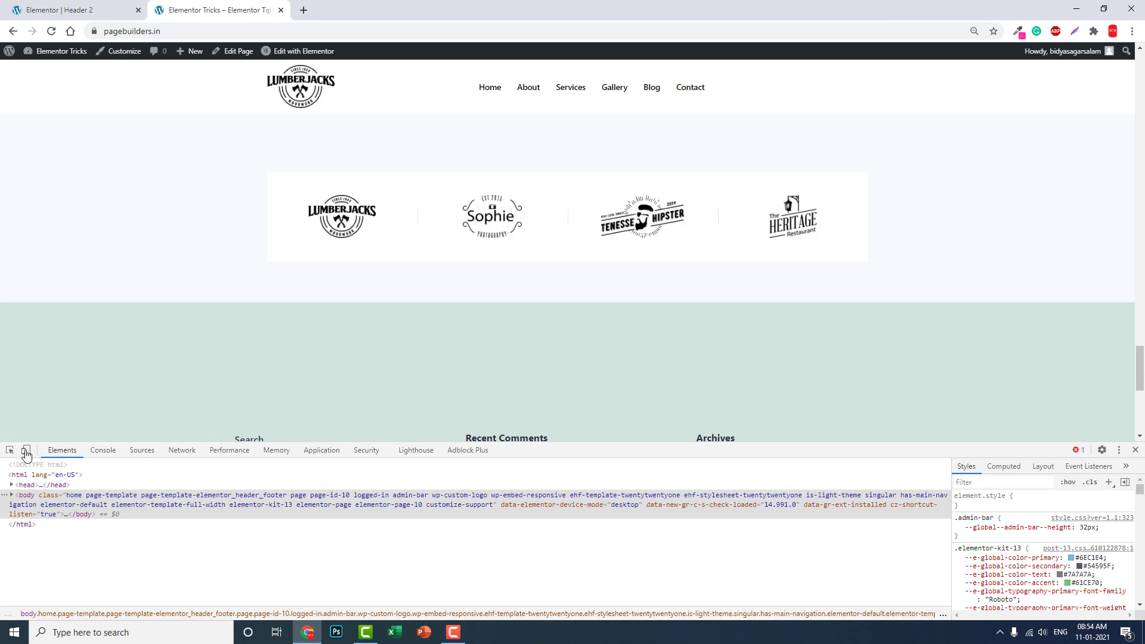
pyautogui.click(27, 454)
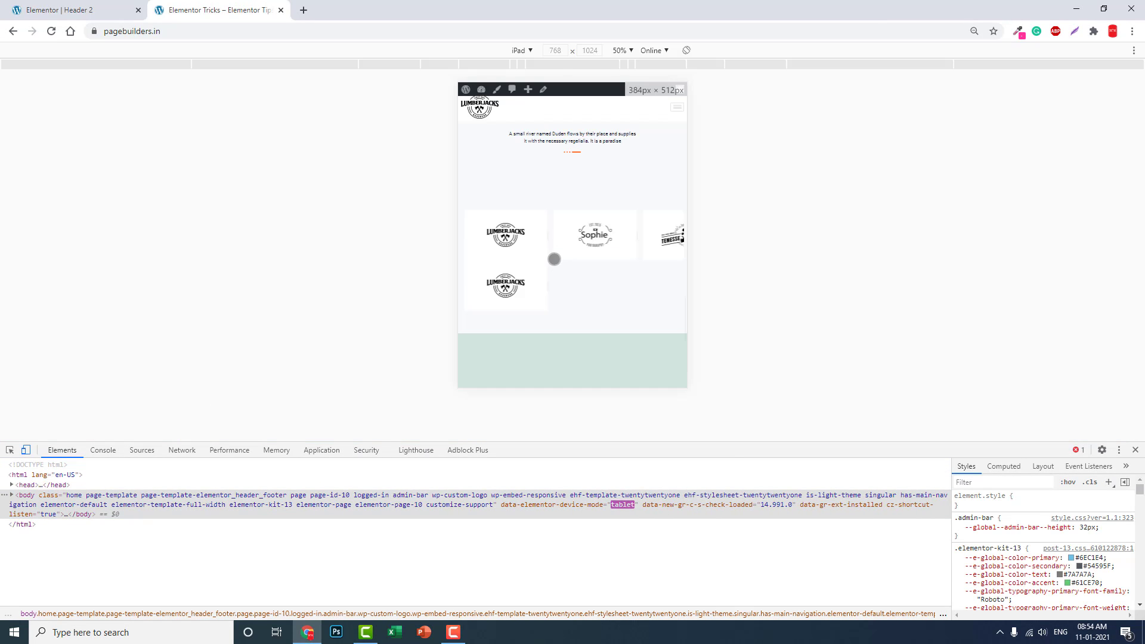
pyautogui.click(534, 53)
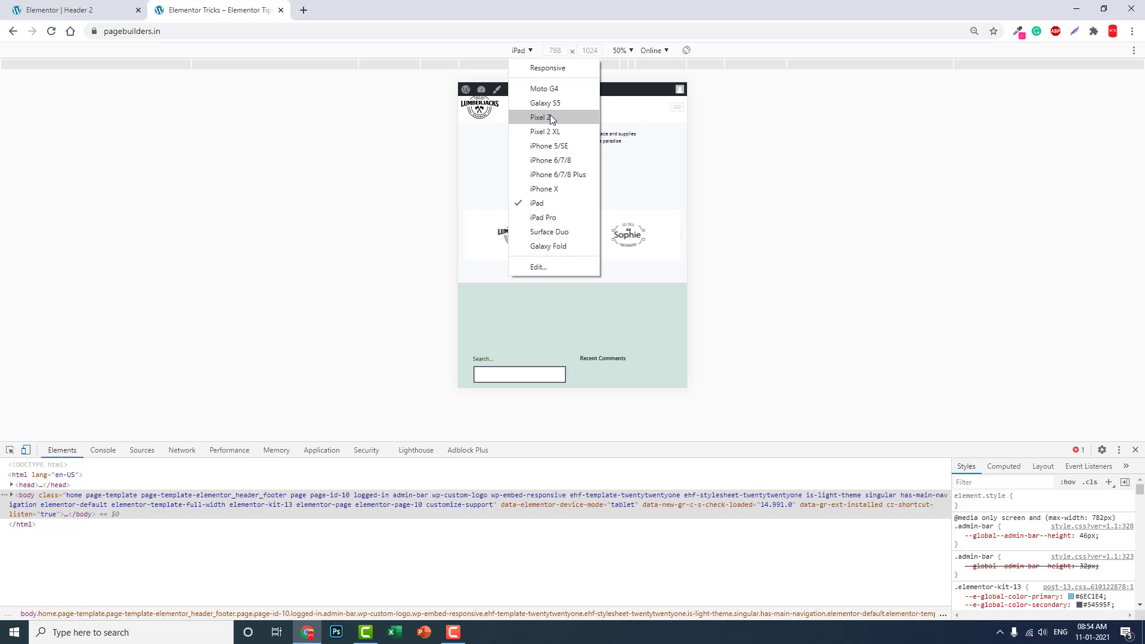
pyautogui.click(546, 89)
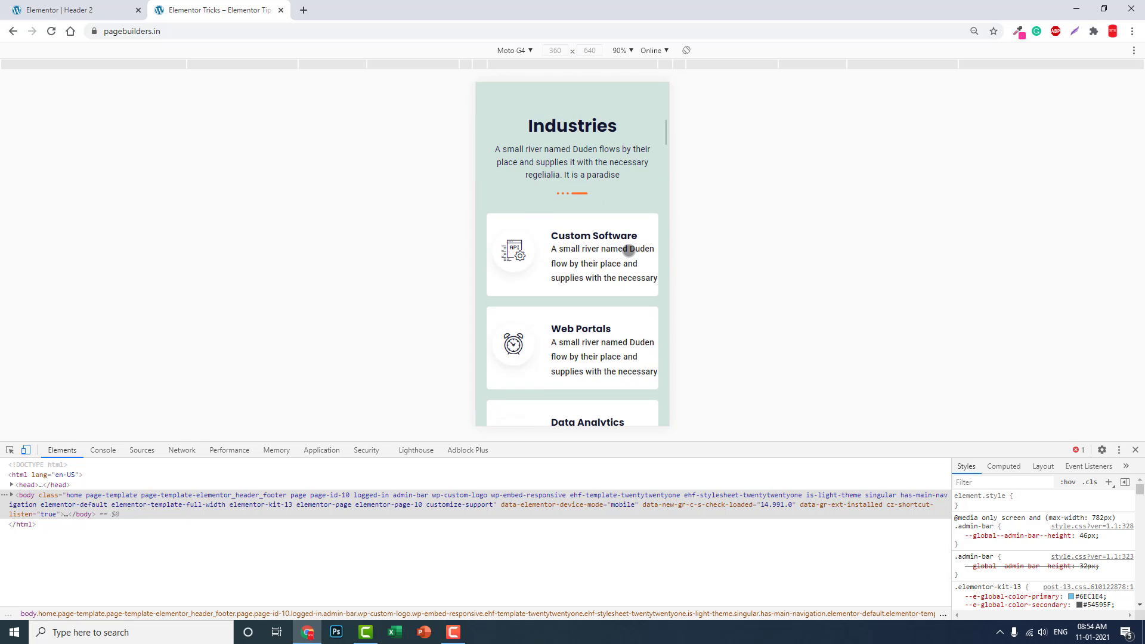
# Step: Scroll down and up to confirm the header hides and then reappears on mobile
pyautogui.scroll(2, 628, 250)
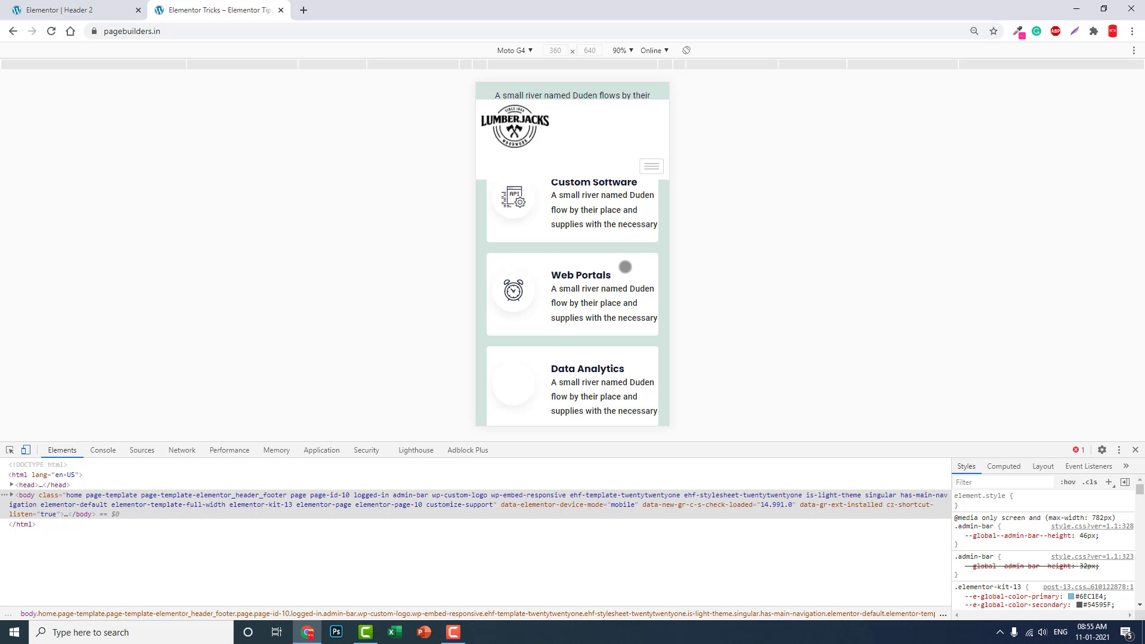
pyautogui.scroll(-3, 625, 267)
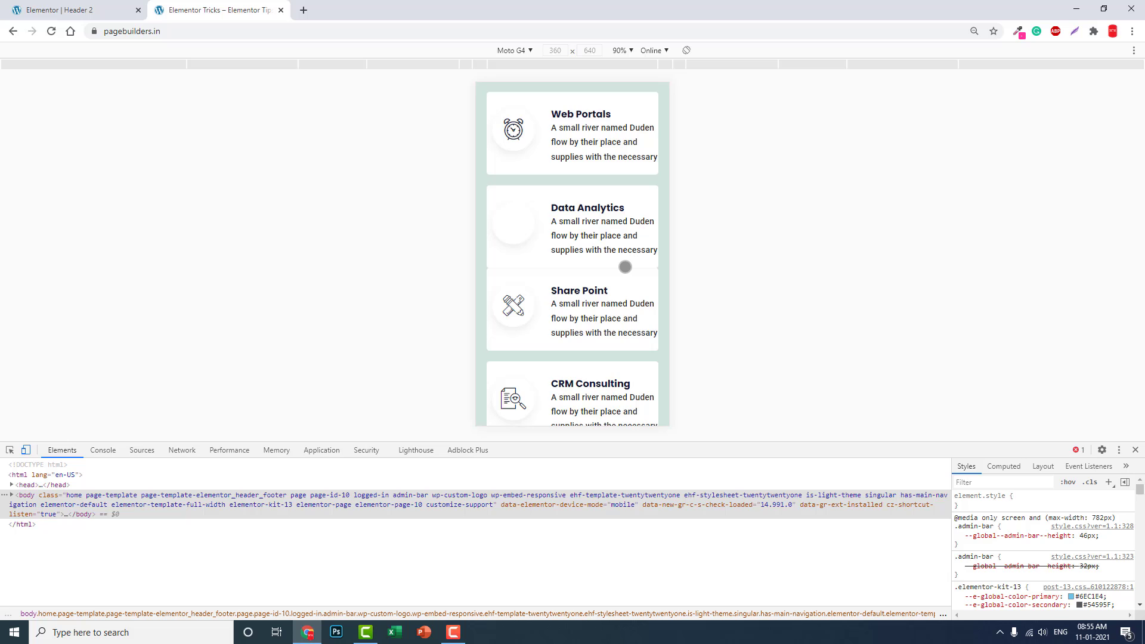
pyautogui.scroll(-3, 625, 266)
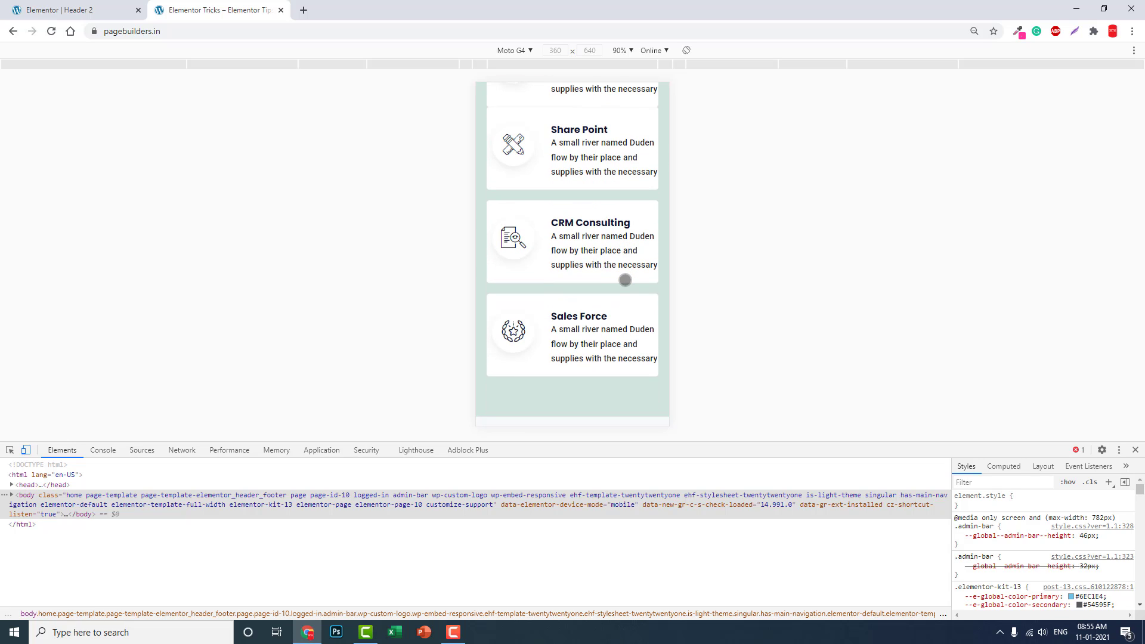
pyautogui.scroll(1, 625, 280)
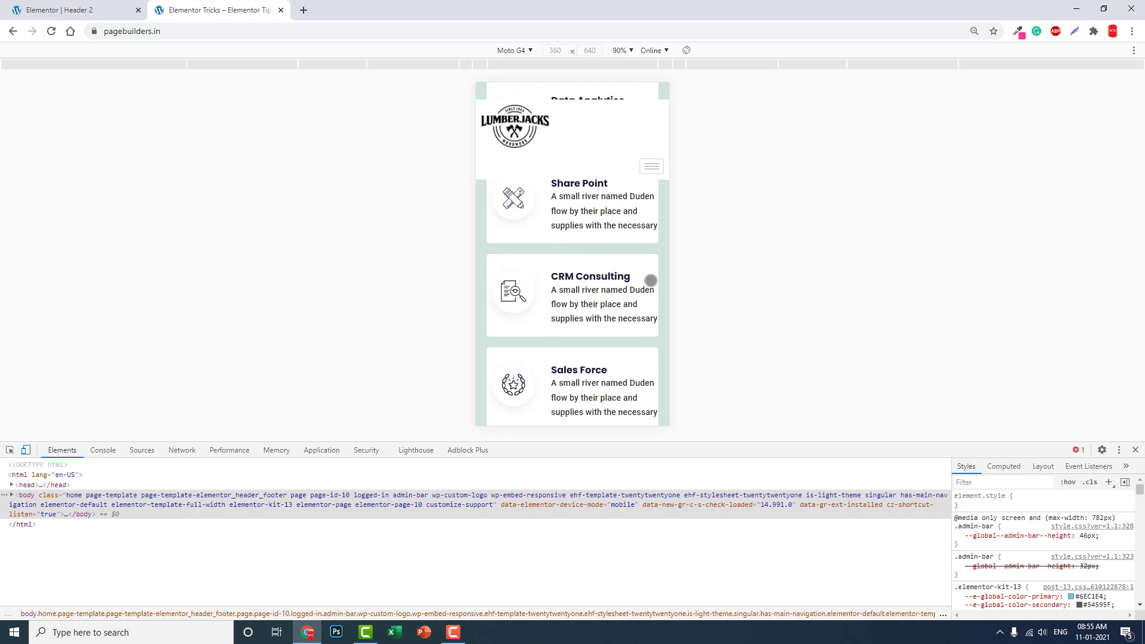
# Step: Close DevTools and return to the Elementor Header 2 editor
pyautogui.click(1135, 450)
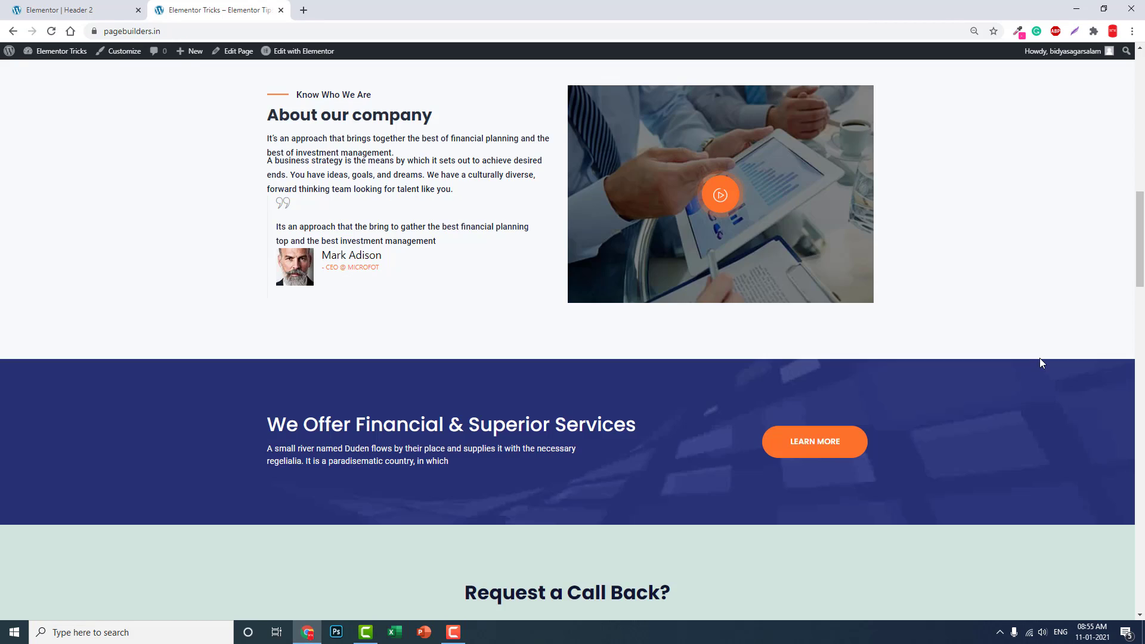
pyautogui.click(129, 9)
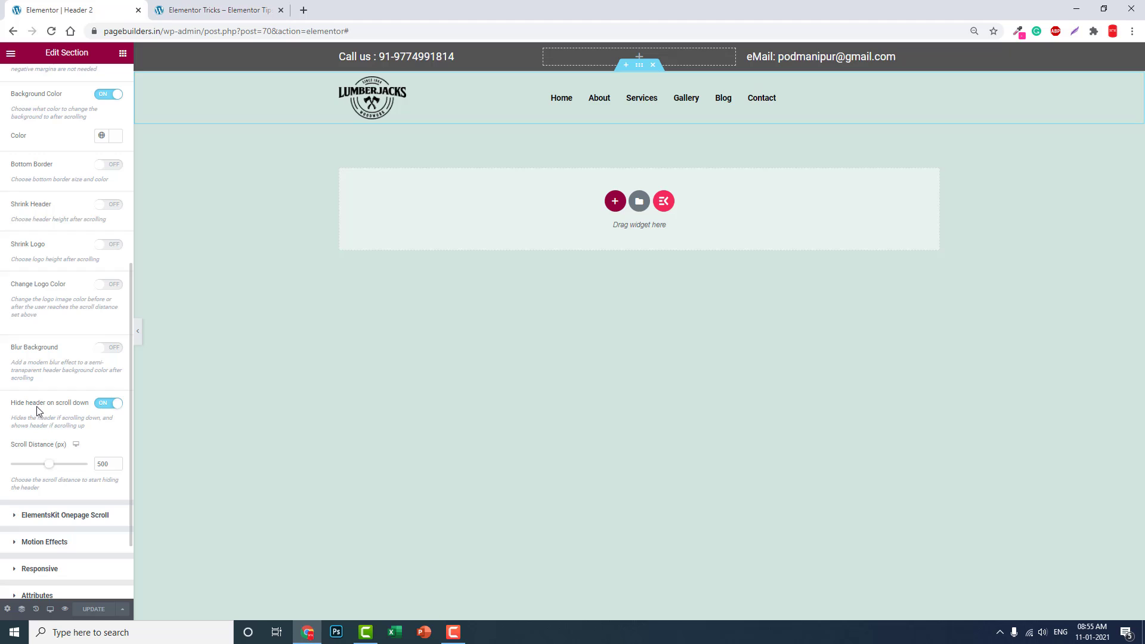
pyautogui.scroll(-1, 119, 440)
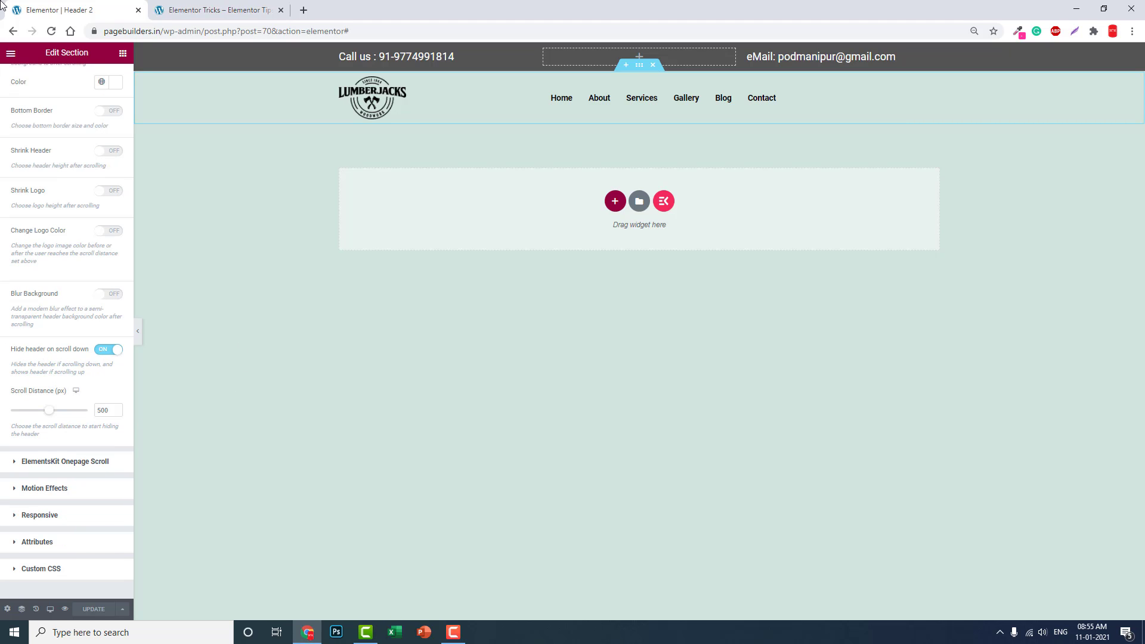
pyautogui.scroll(2, 57, 173)
# Step: Review the Sticky Header Effects: white background on scroll and hide on scroll down at 500 px
pyautogui.scroll(3, 57, 172)
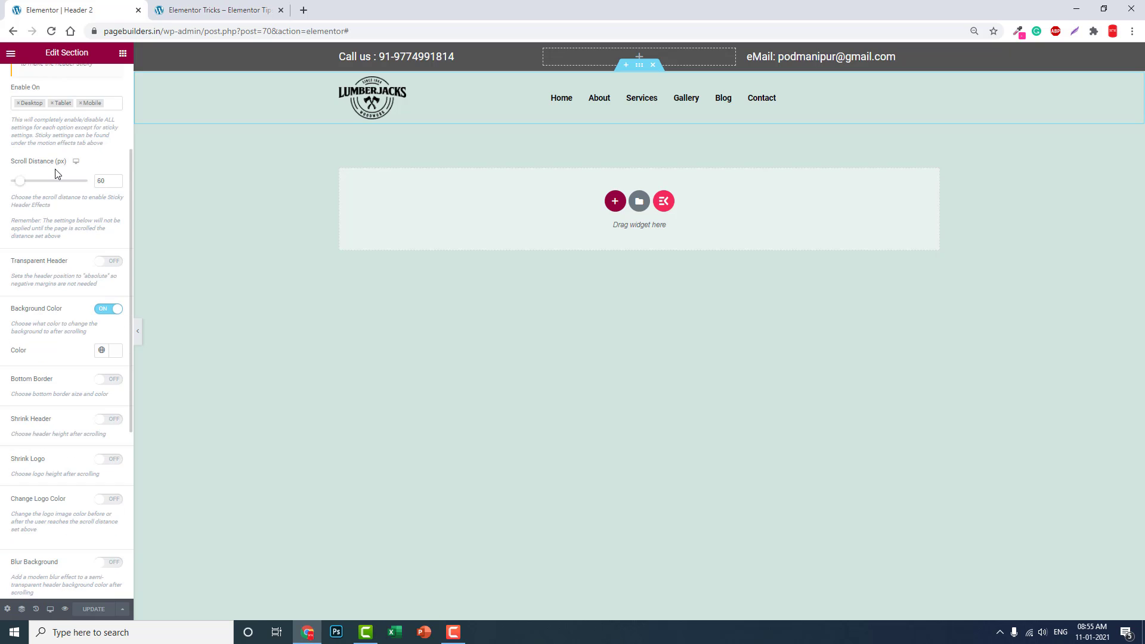
pyautogui.scroll(1, 57, 171)
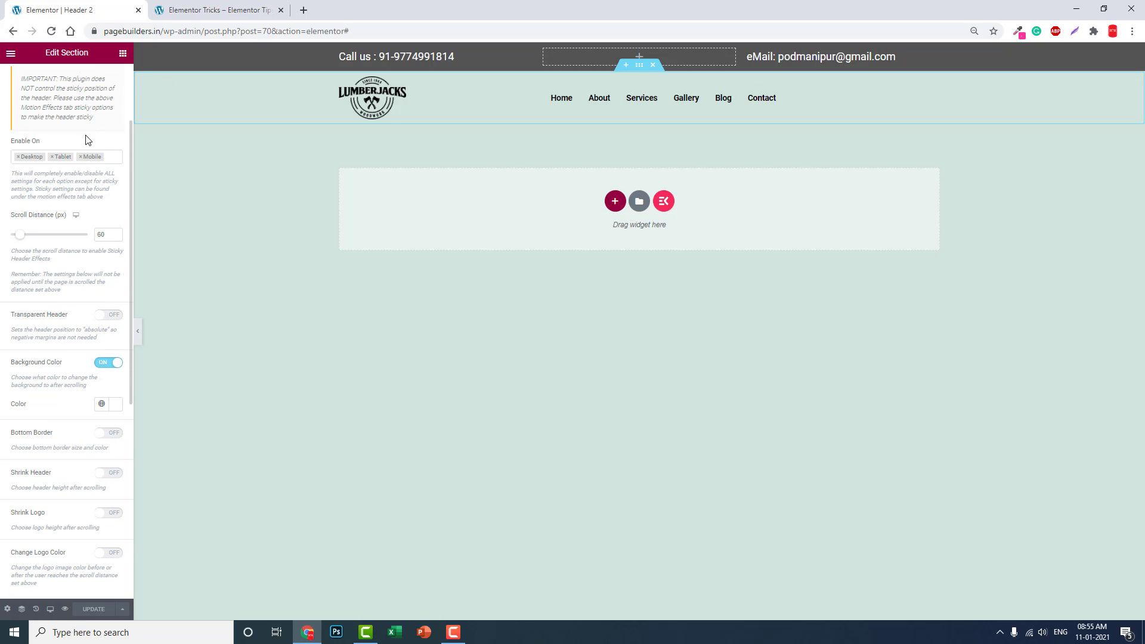
pyautogui.scroll(2, 87, 147)
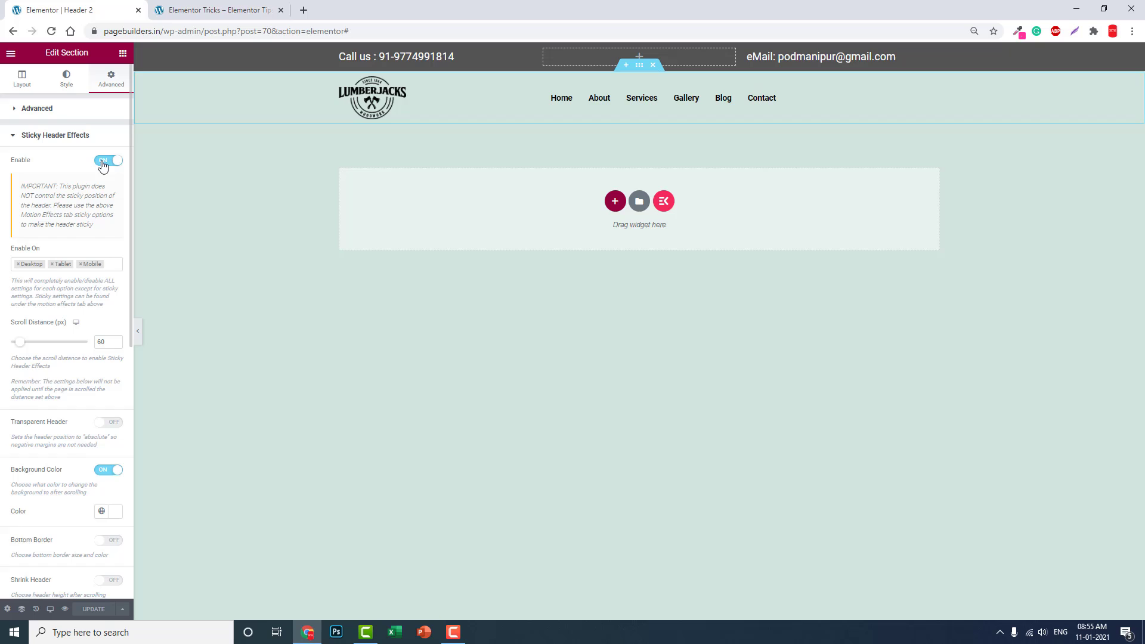
pyautogui.scroll(-1, 98, 152)
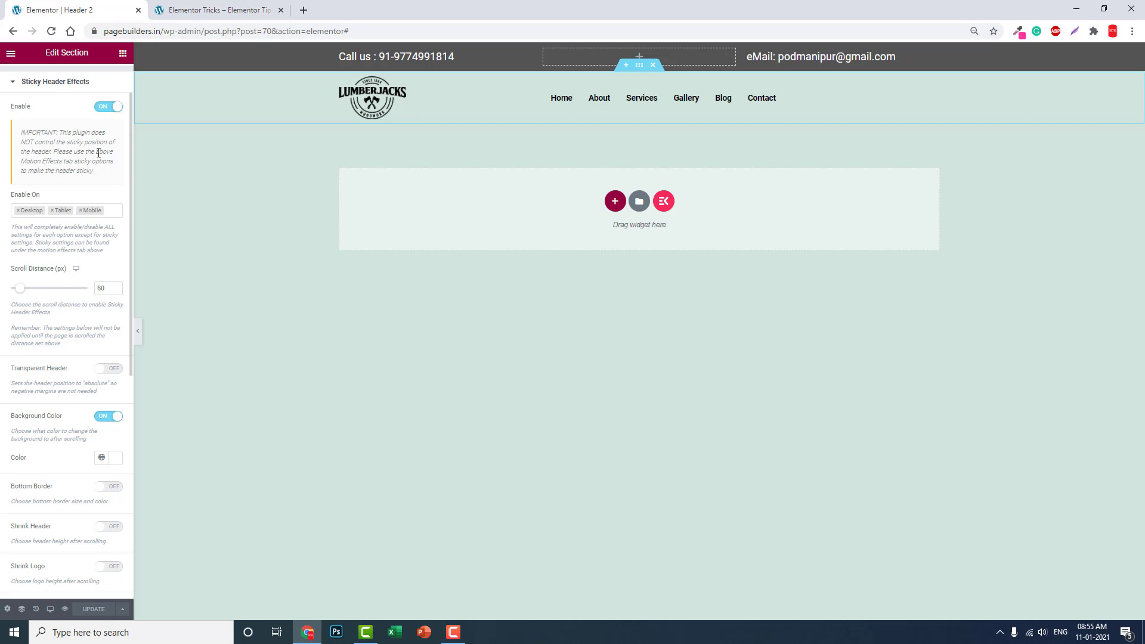
pyautogui.scroll(-2, 98, 152)
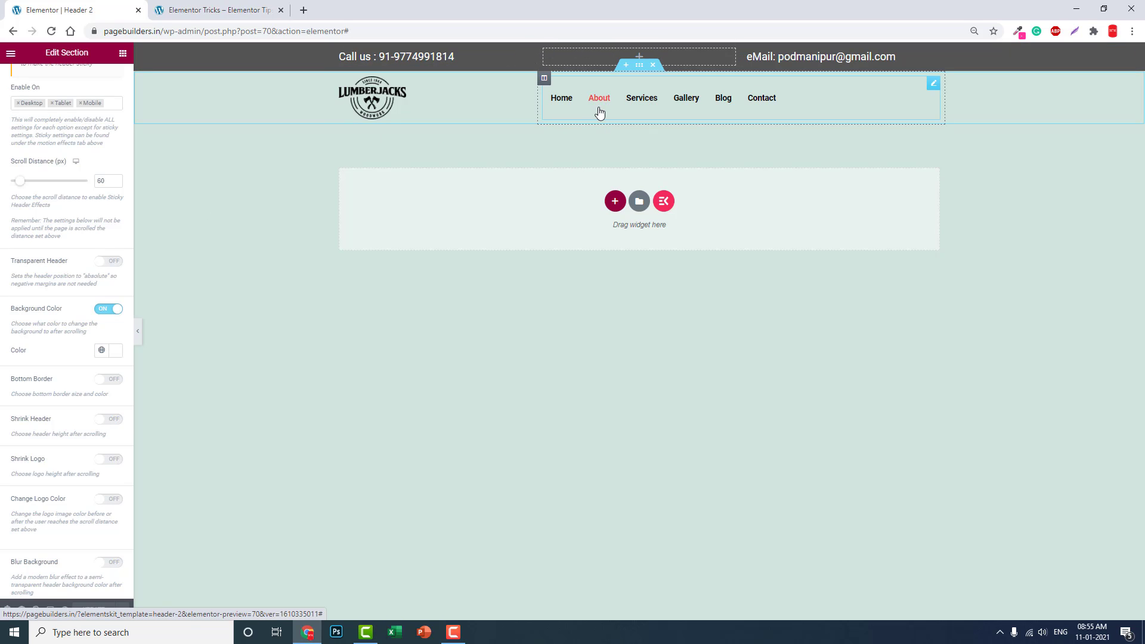
pyautogui.scroll(-2, 37, 225)
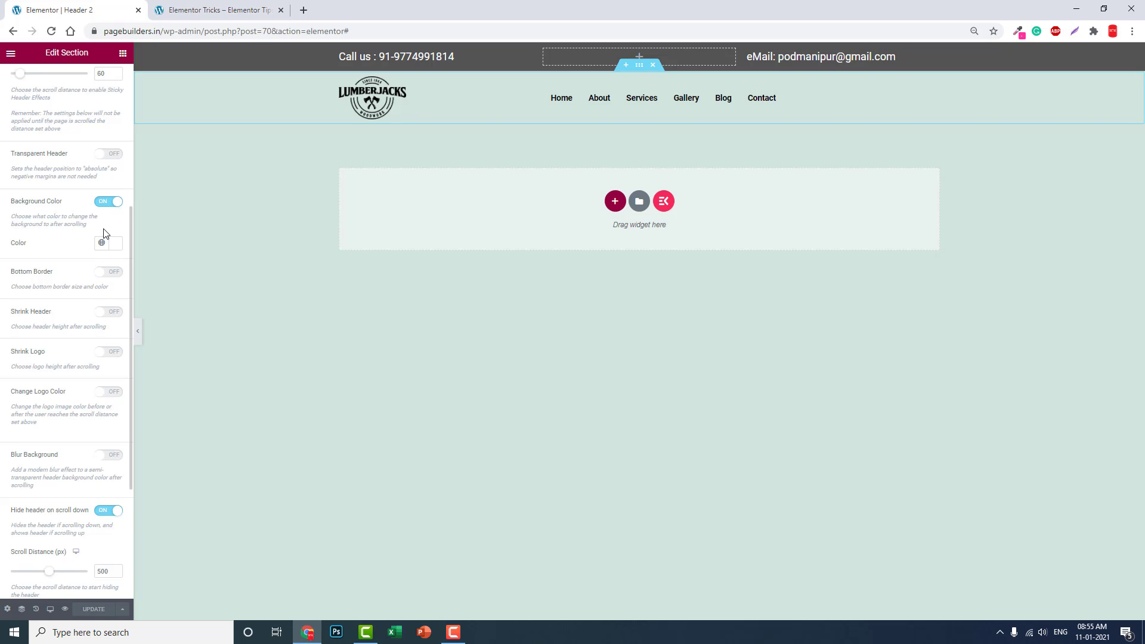
pyautogui.scroll(-1, 105, 233)
pyautogui.scroll(-2, 105, 233)
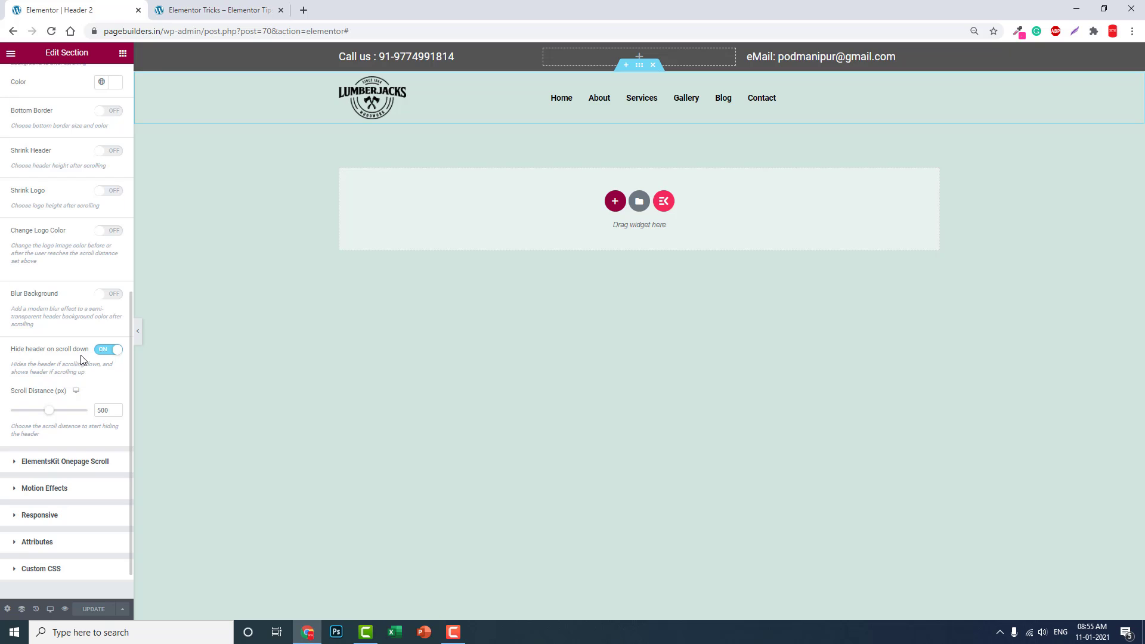
pyautogui.scroll(2, 30, 362)
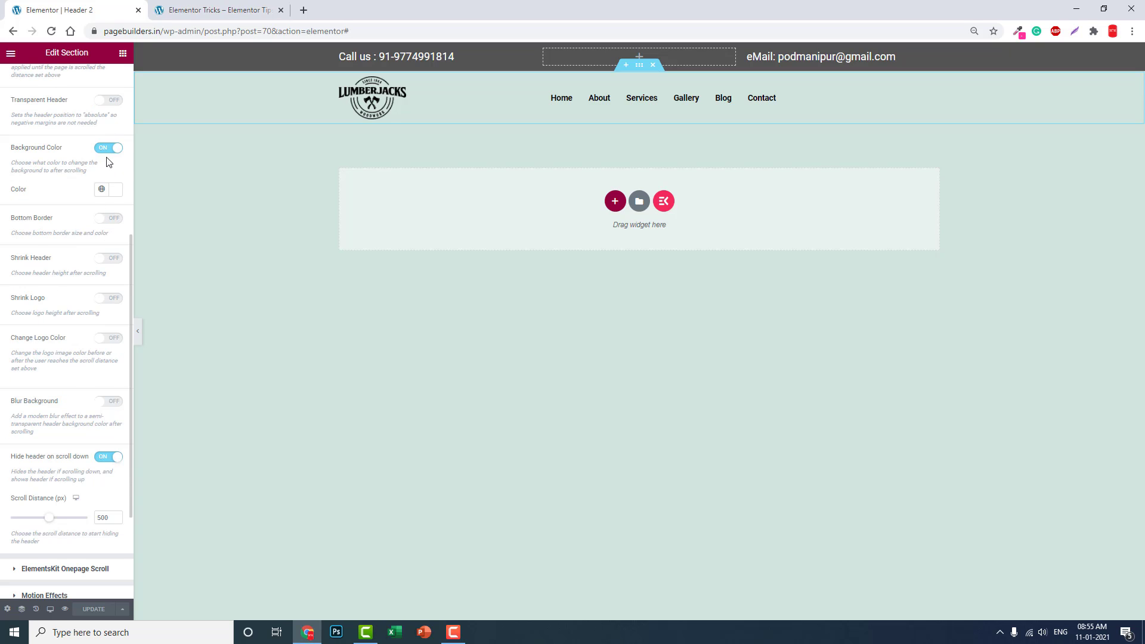
pyautogui.scroll(-1, 107, 161)
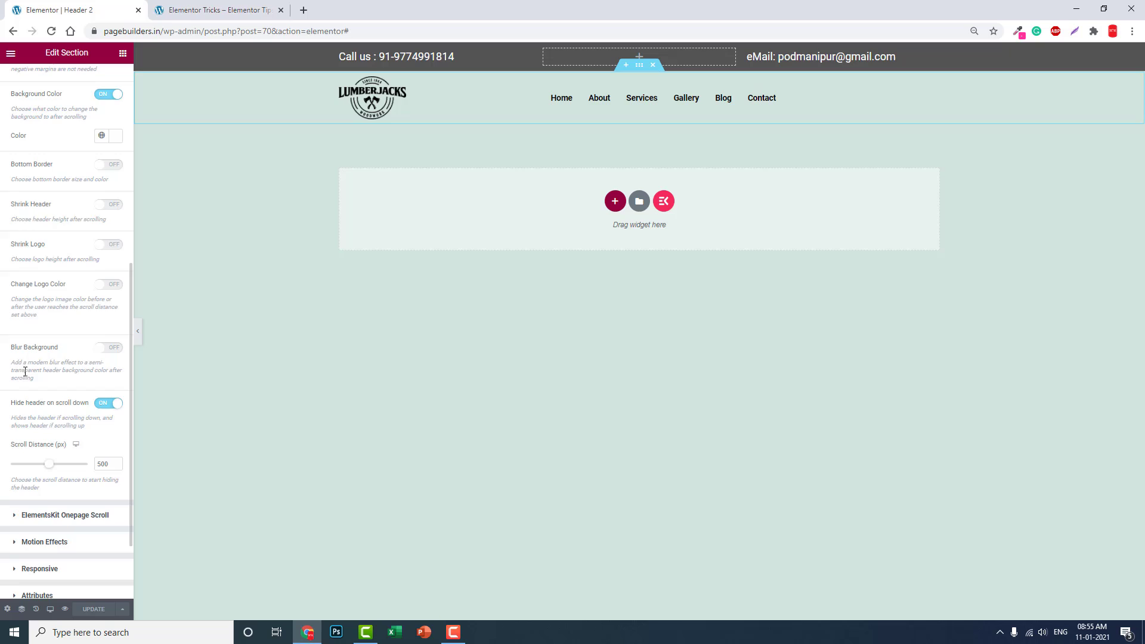
pyautogui.scroll(4, 25, 371)
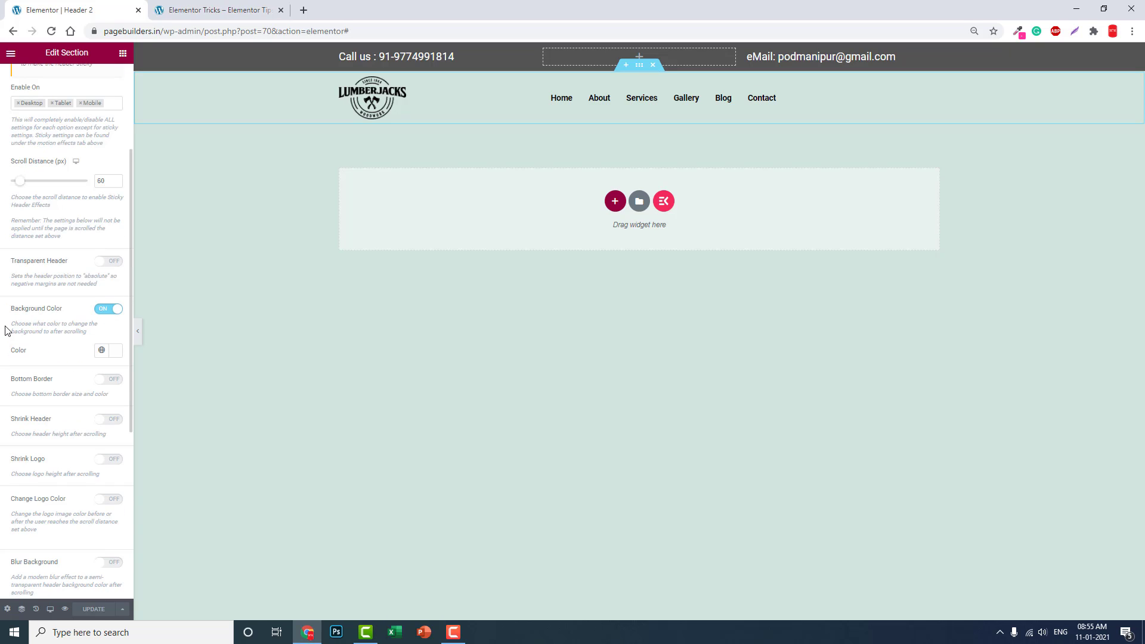